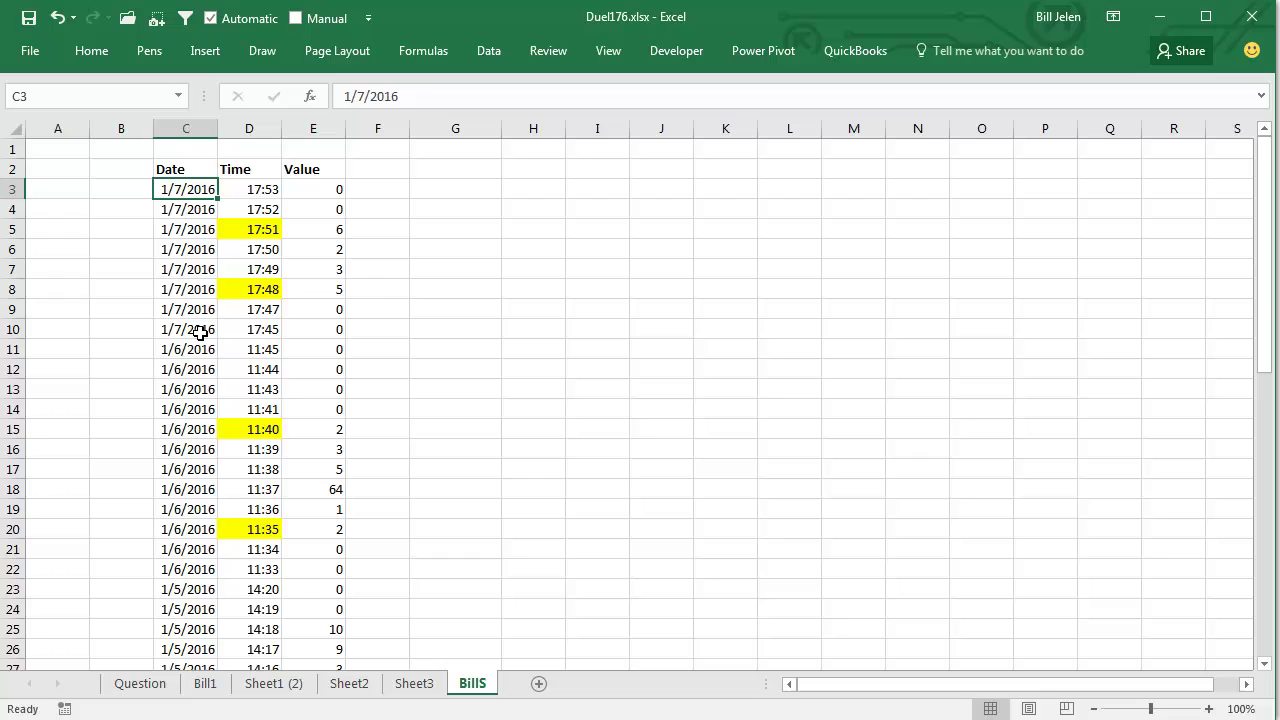
Insert a PivotTable at G3 with Date in Rows and Time counted twice in Values
drag(199, 328, 201, 190)
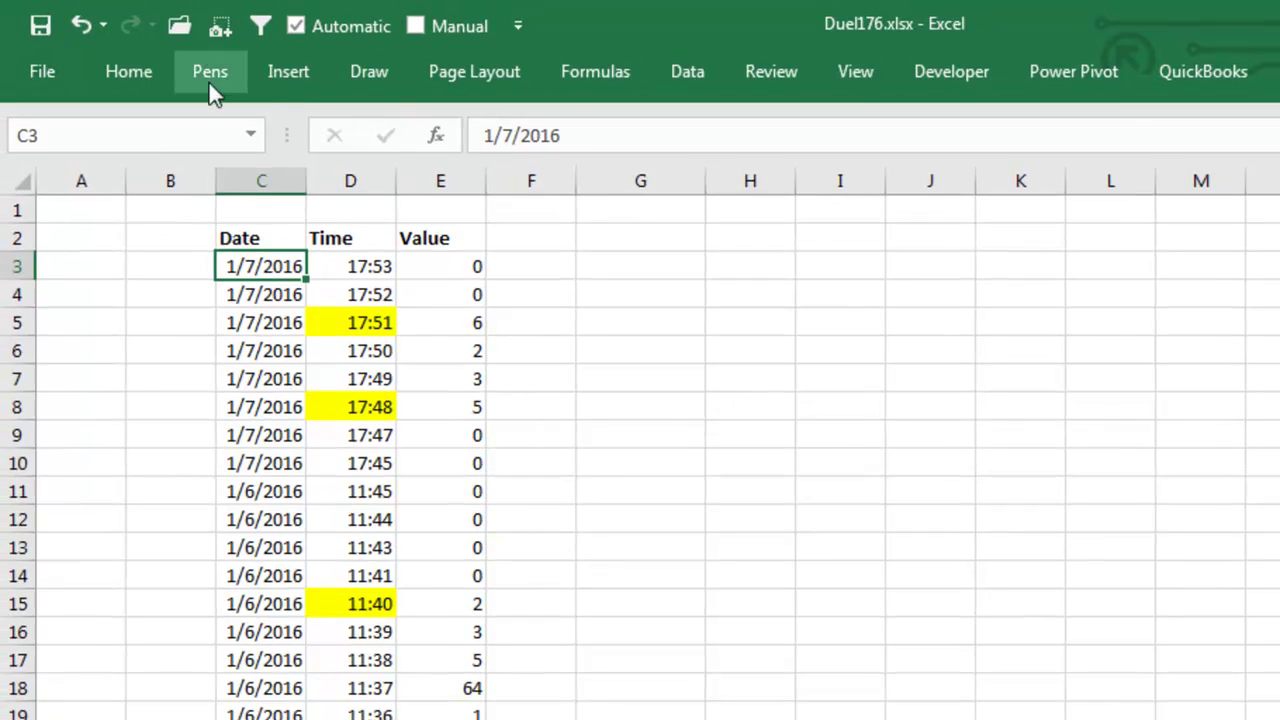
click(284, 66)
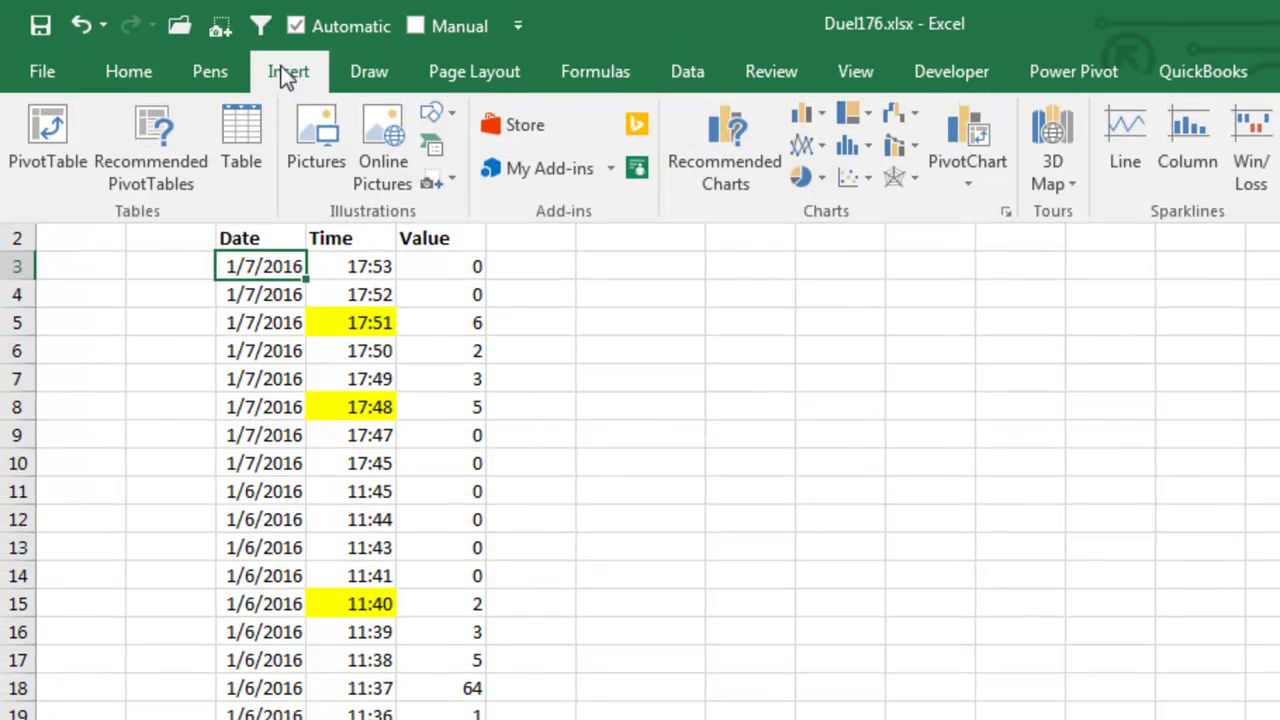
click(54, 118)
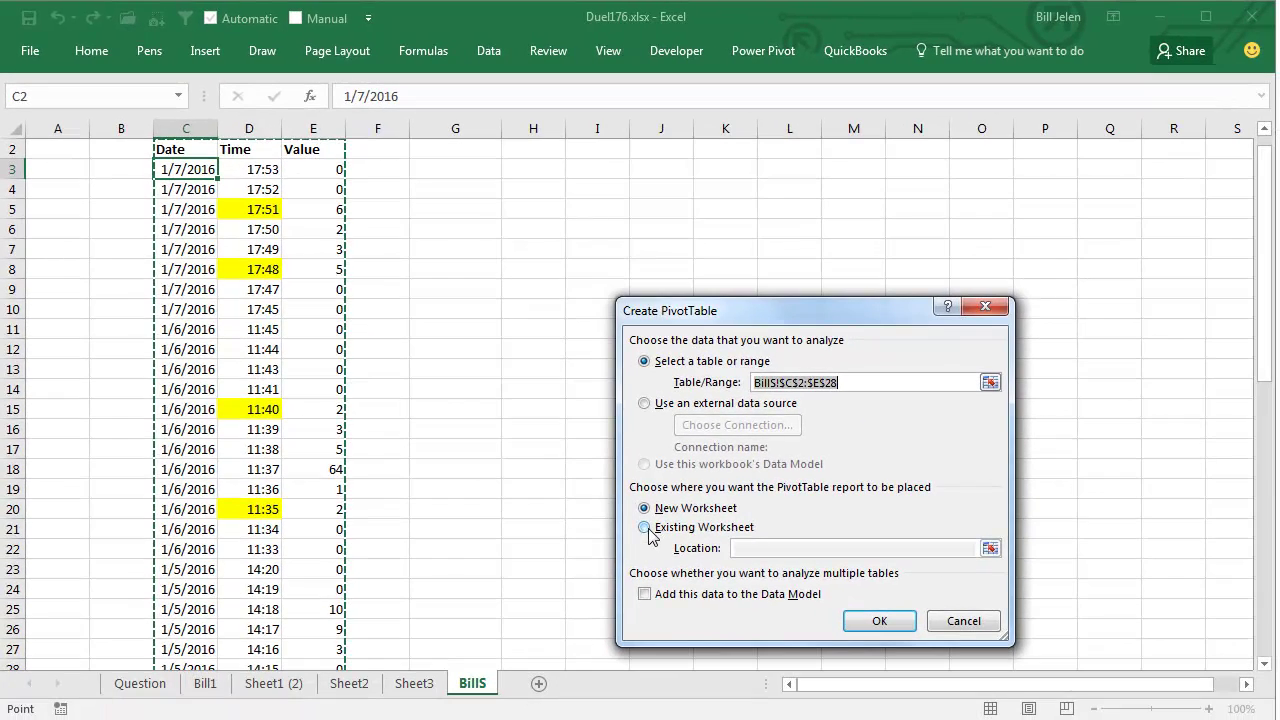
click(644, 527)
click(446, 172)
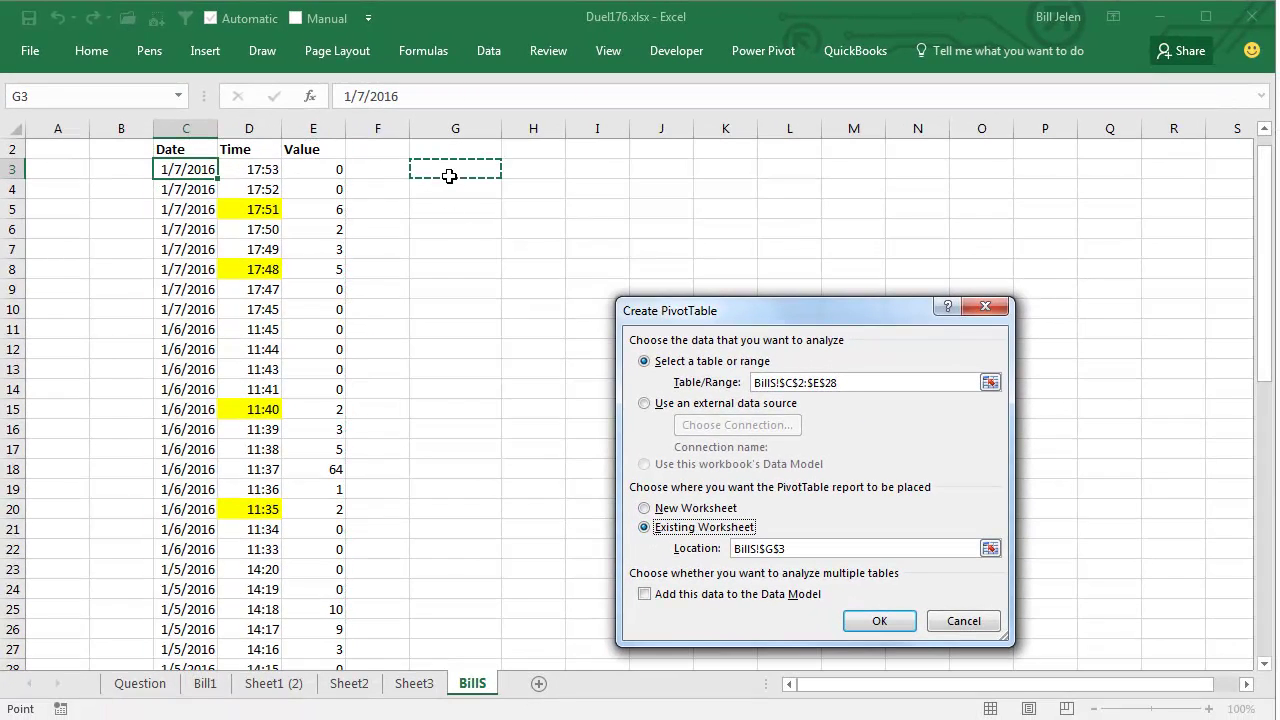
click(877, 620)
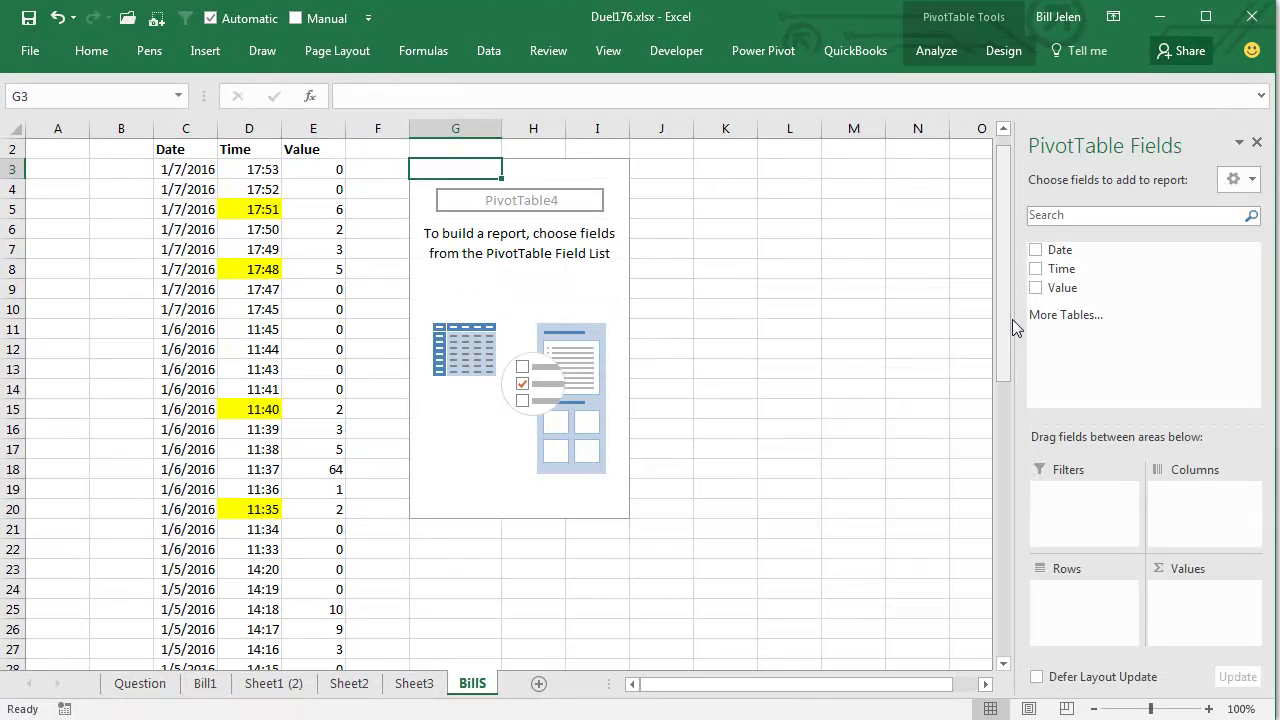
drag(1058, 250, 1075, 602)
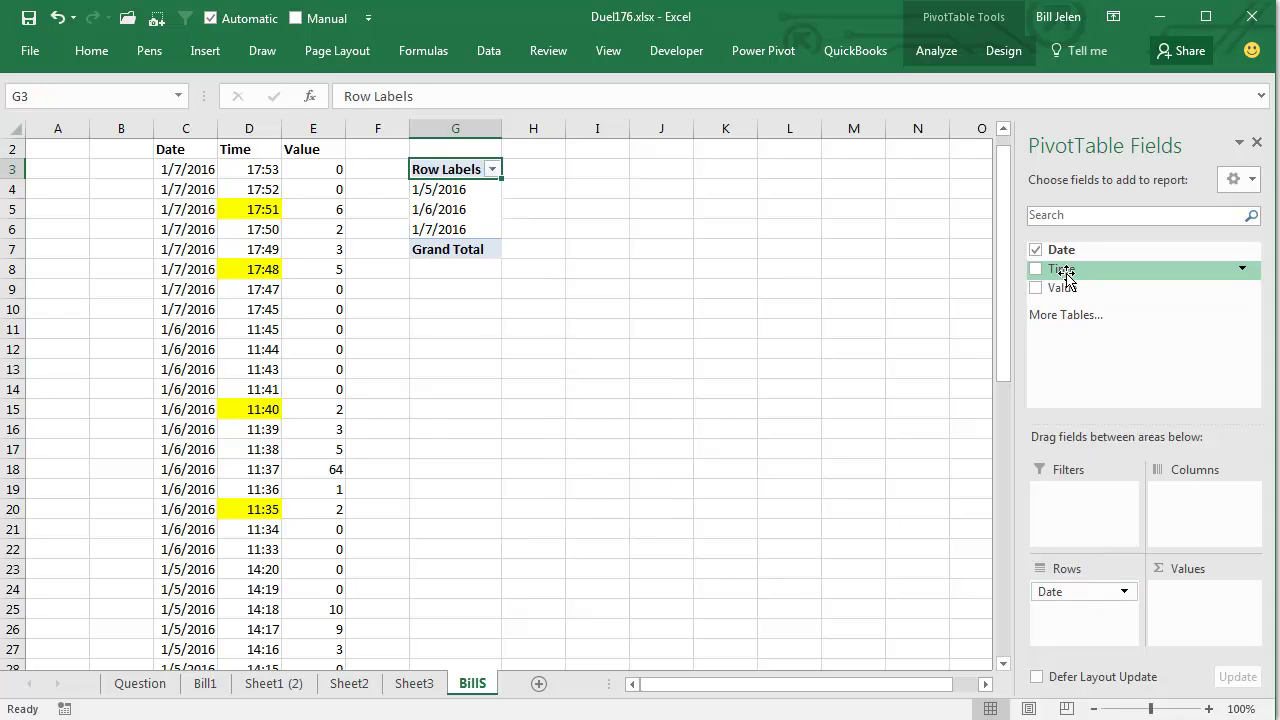
drag(1065, 278, 1190, 612)
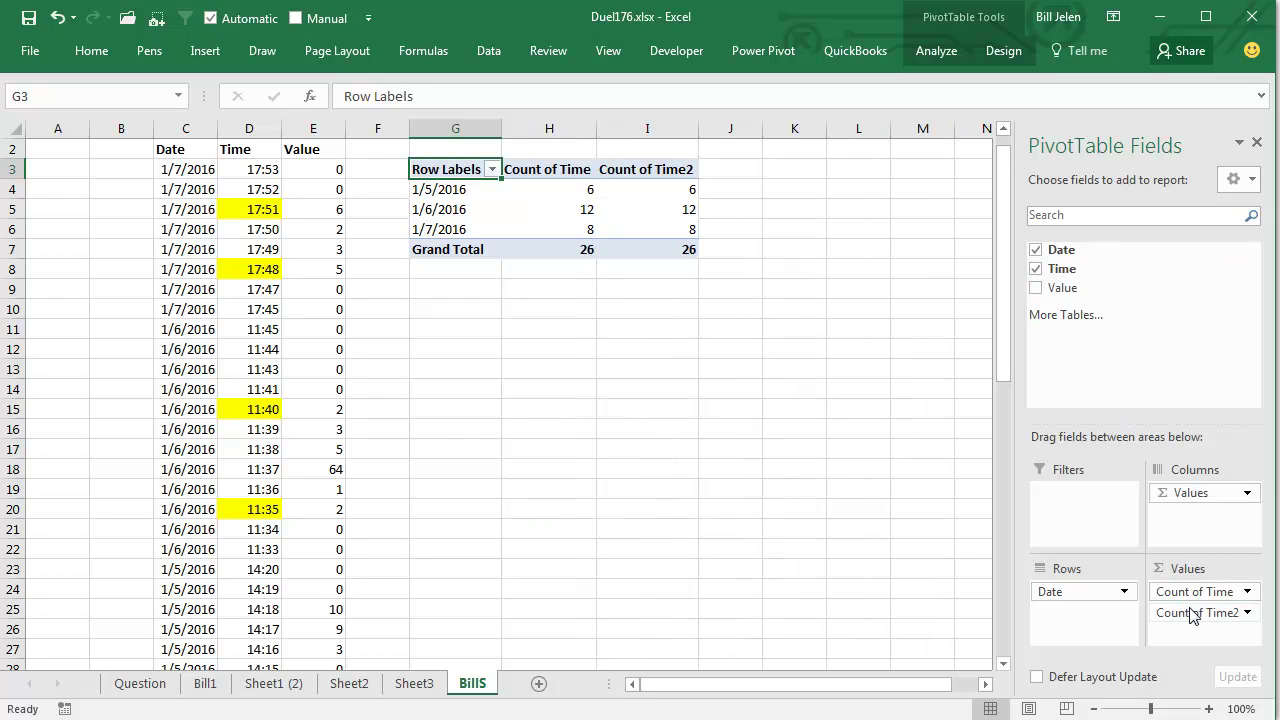
Change Count of Time to summarize by Min and rename it 'Start'
click(584, 190)
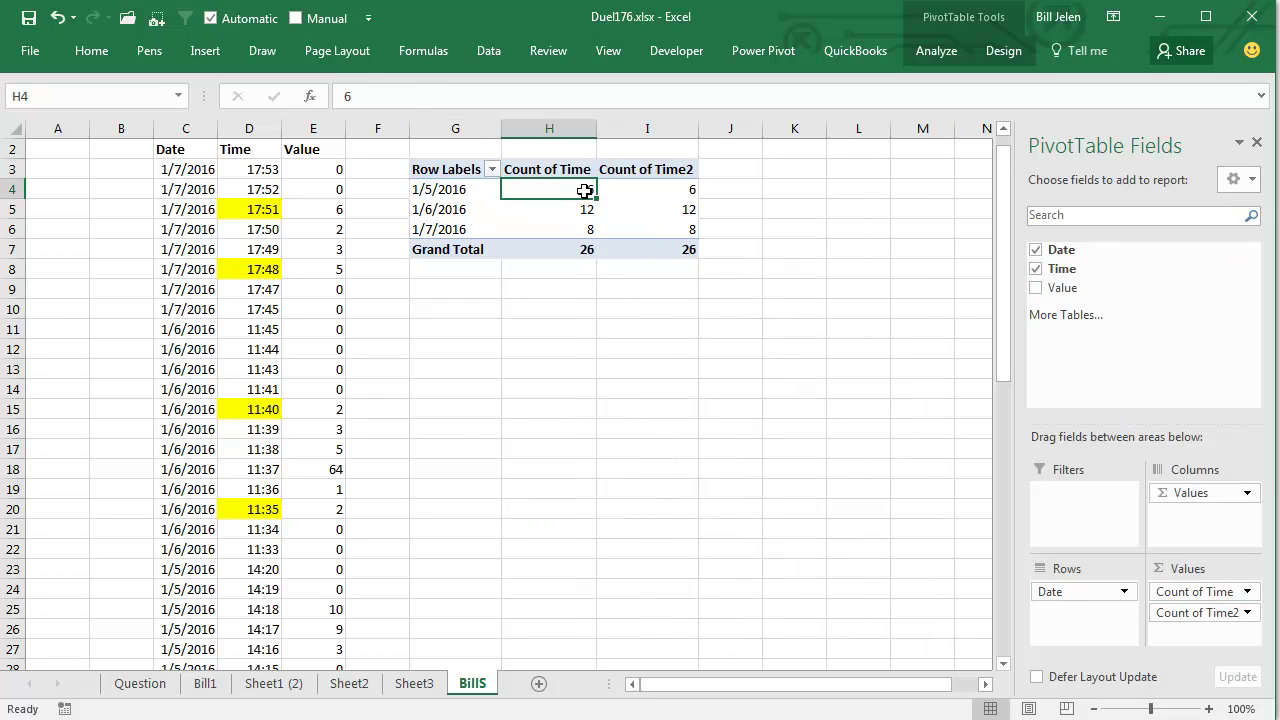
click(938, 55)
click(166, 126)
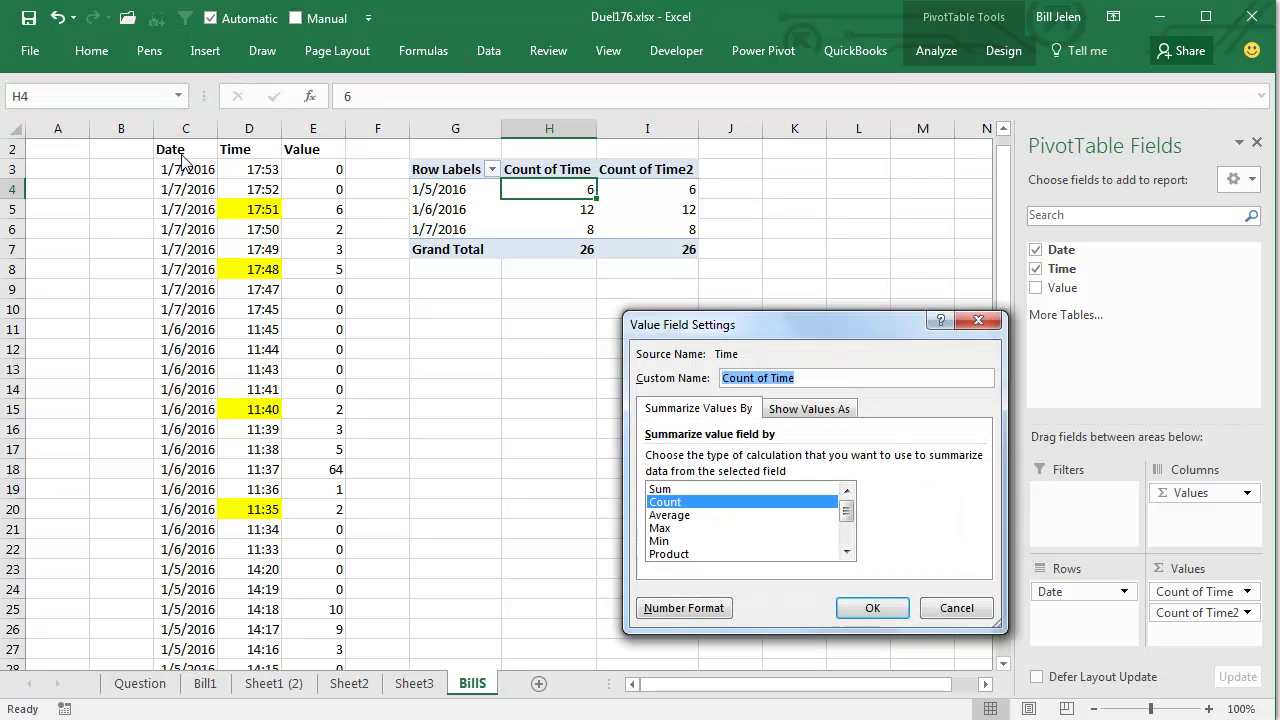
click(665, 541)
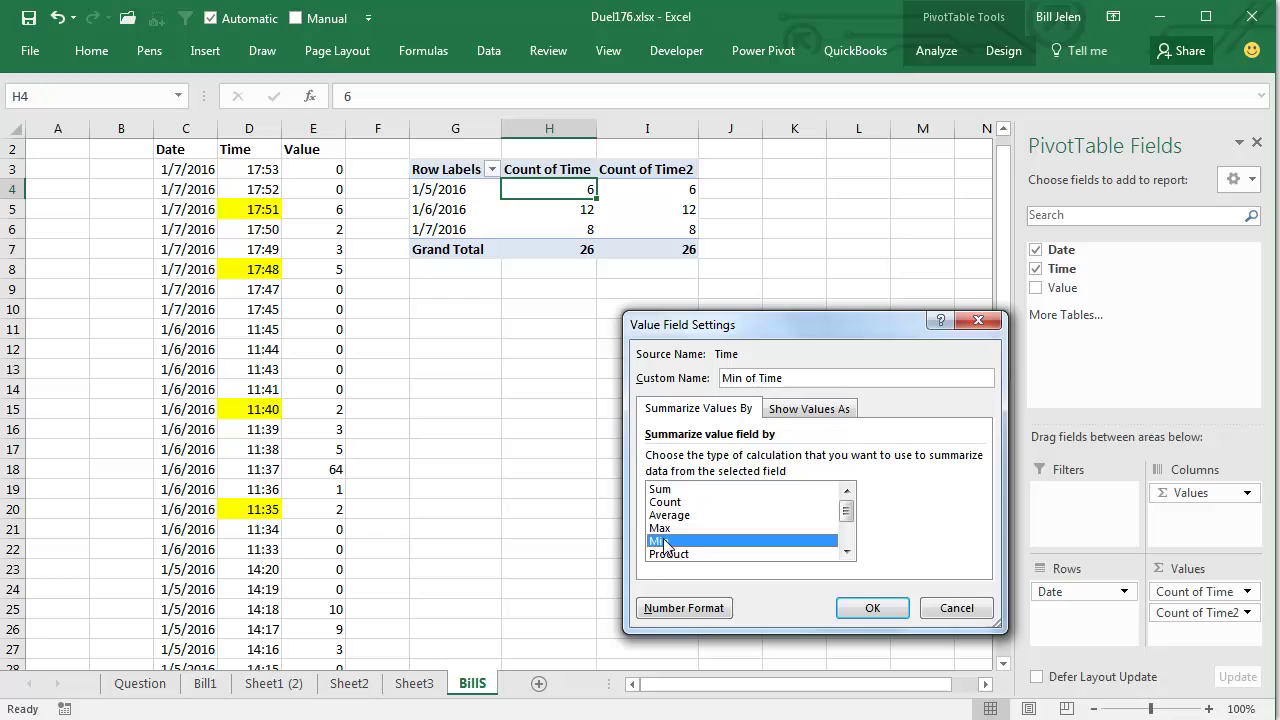
drag(791, 377, 670, 382)
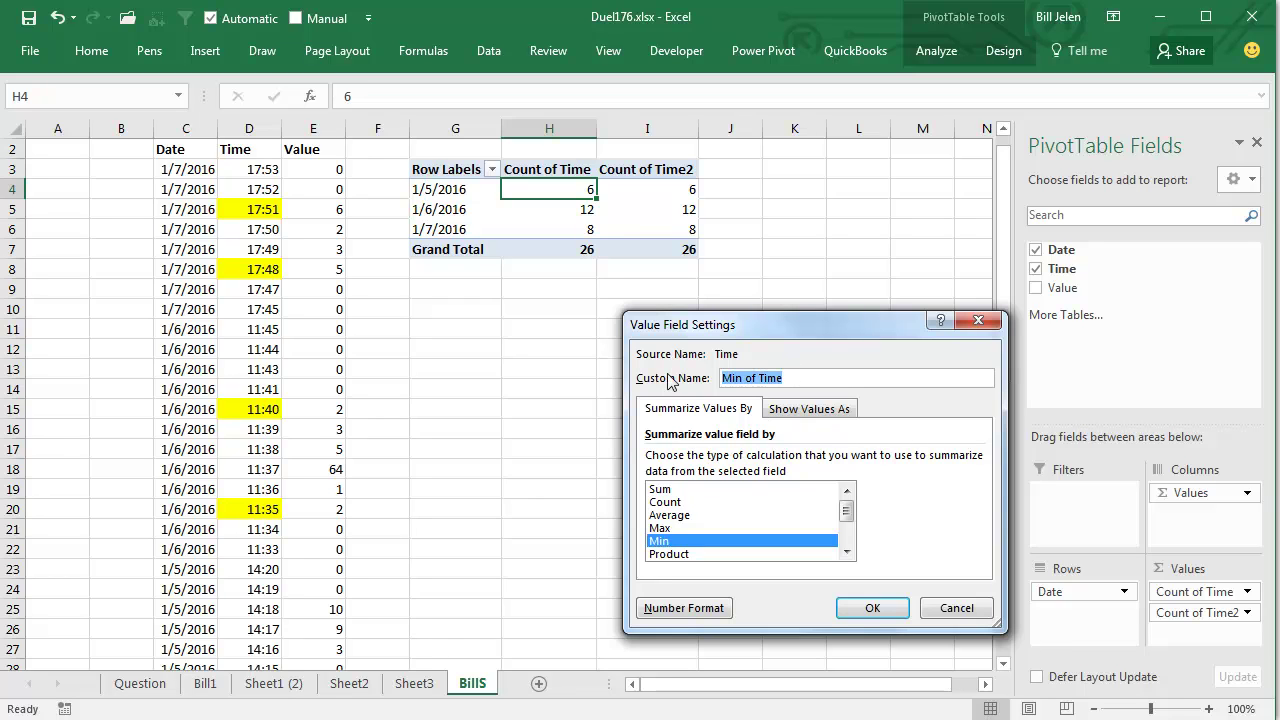
text(Start)
click(866, 605)
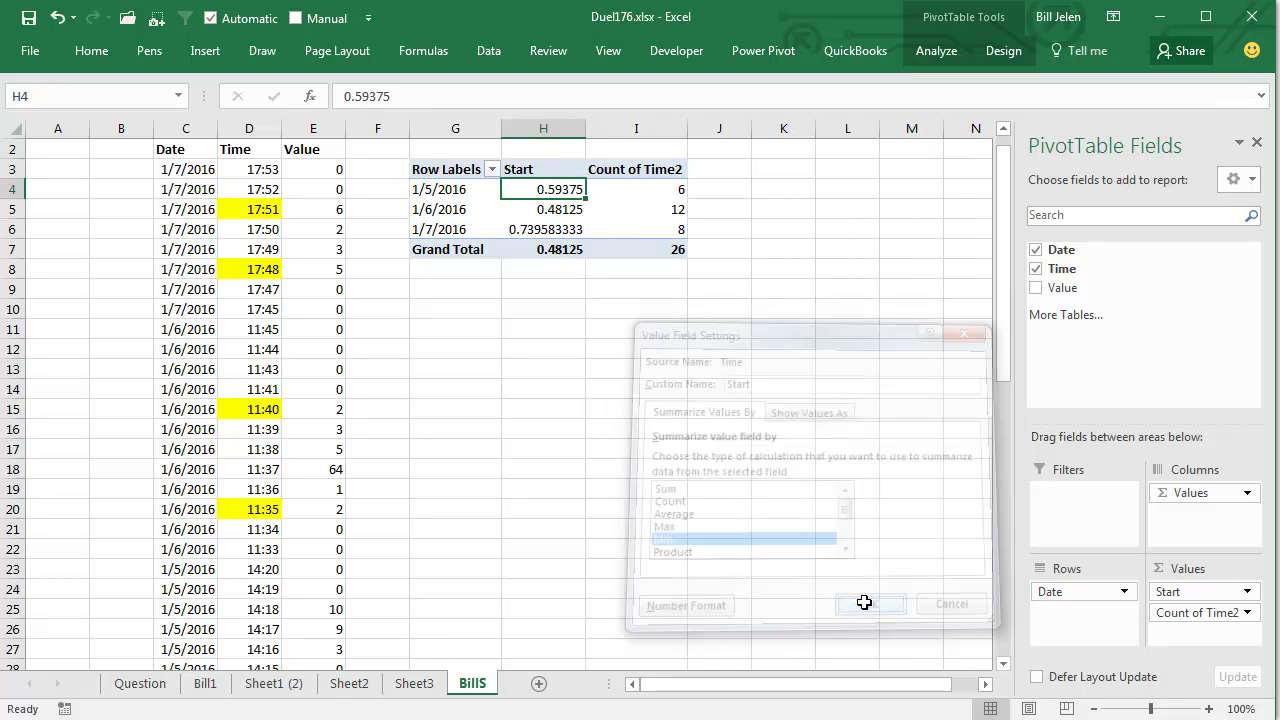
Change Count of Time2 to summarize by Max and rename it 'End'
click(663, 190)
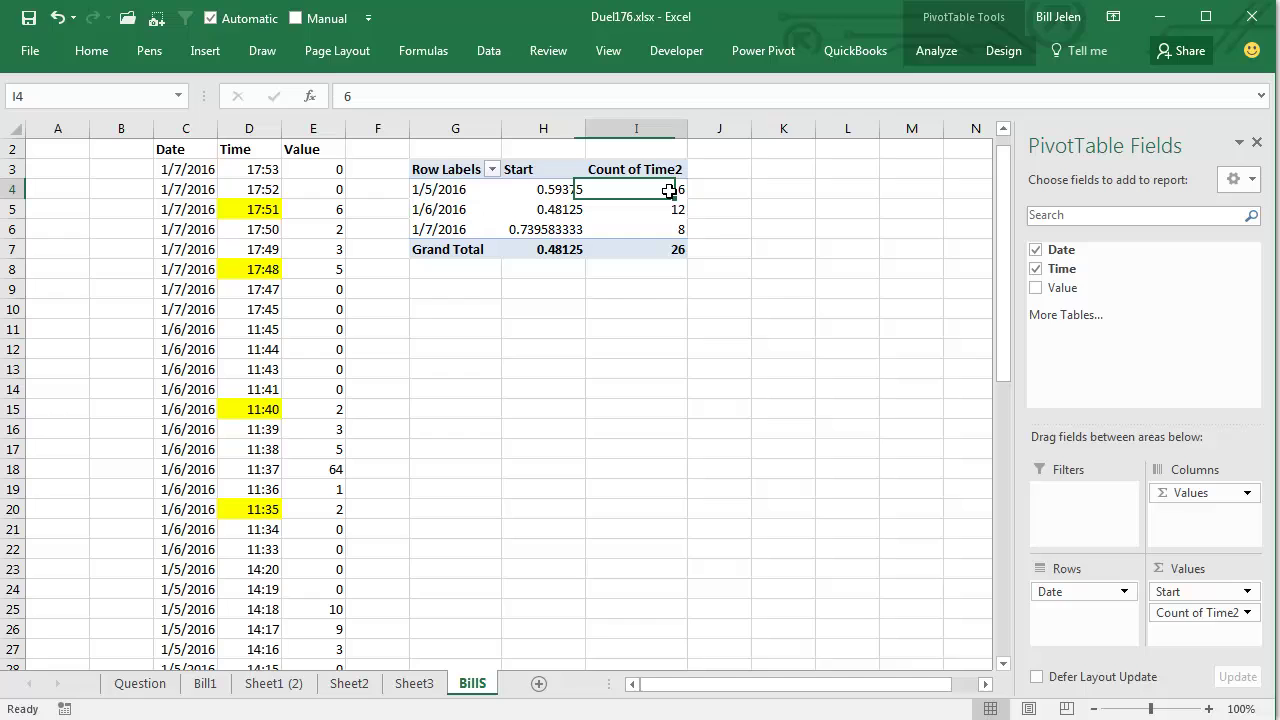
click(931, 52)
click(175, 124)
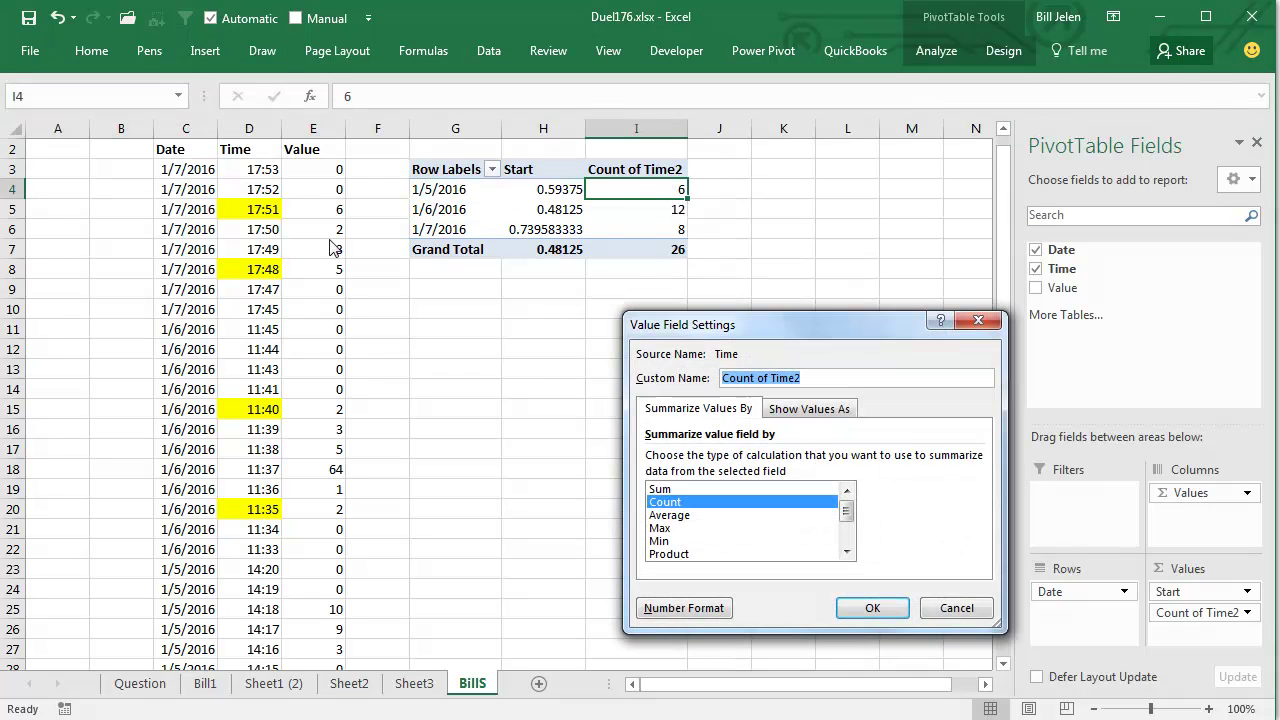
click(662, 528)
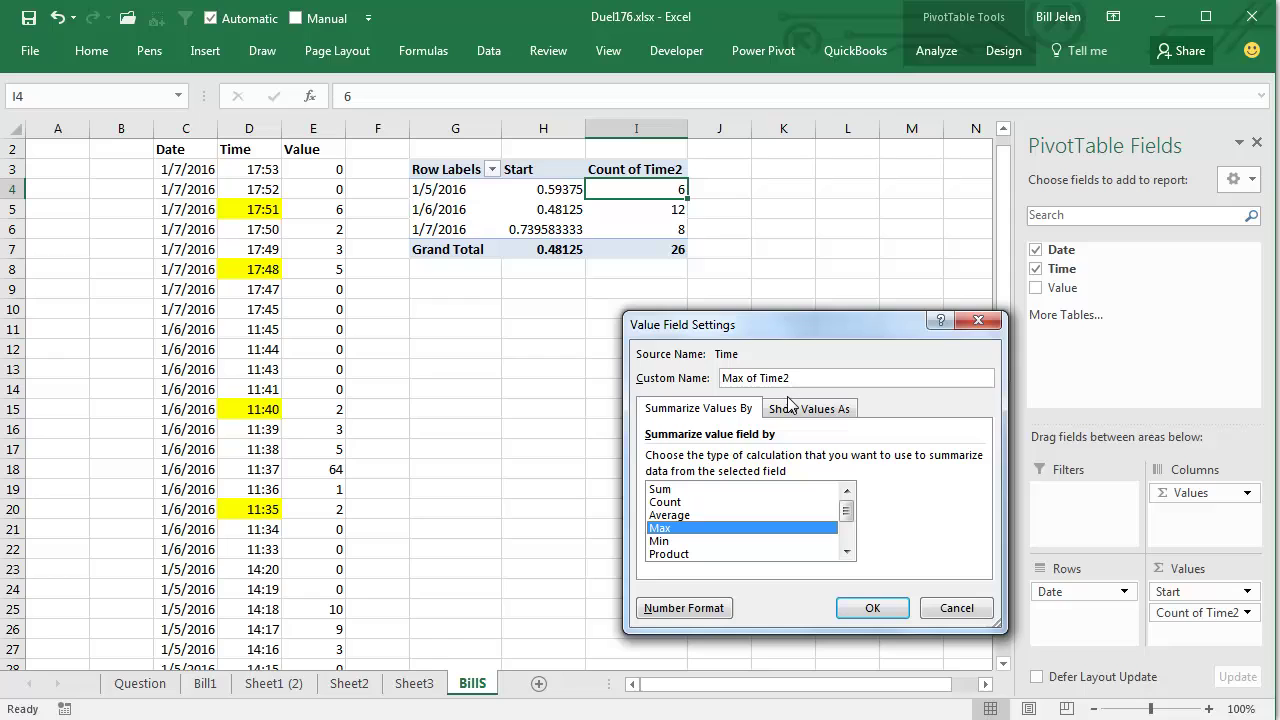
drag(790, 378, 672, 382)
text(End)
click(864, 608)
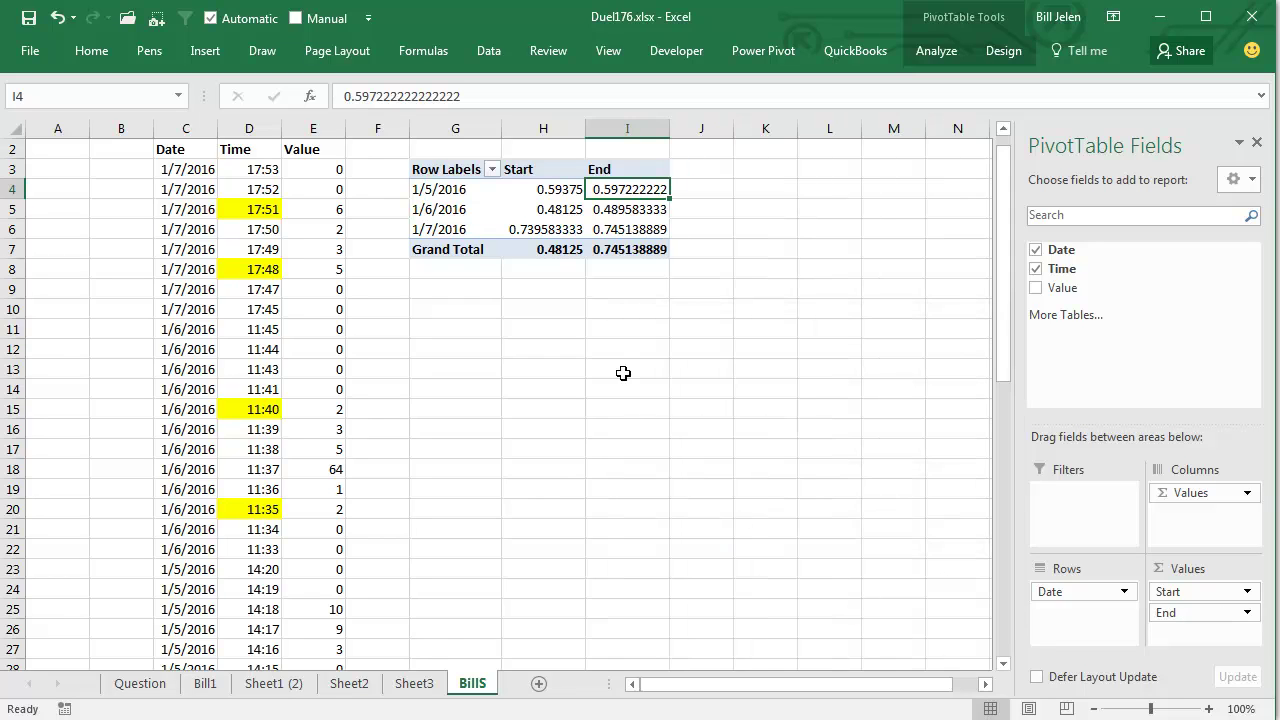
Format the Start and End values in H4:I7 with the 13:30 time format
drag(548, 187, 623, 243)
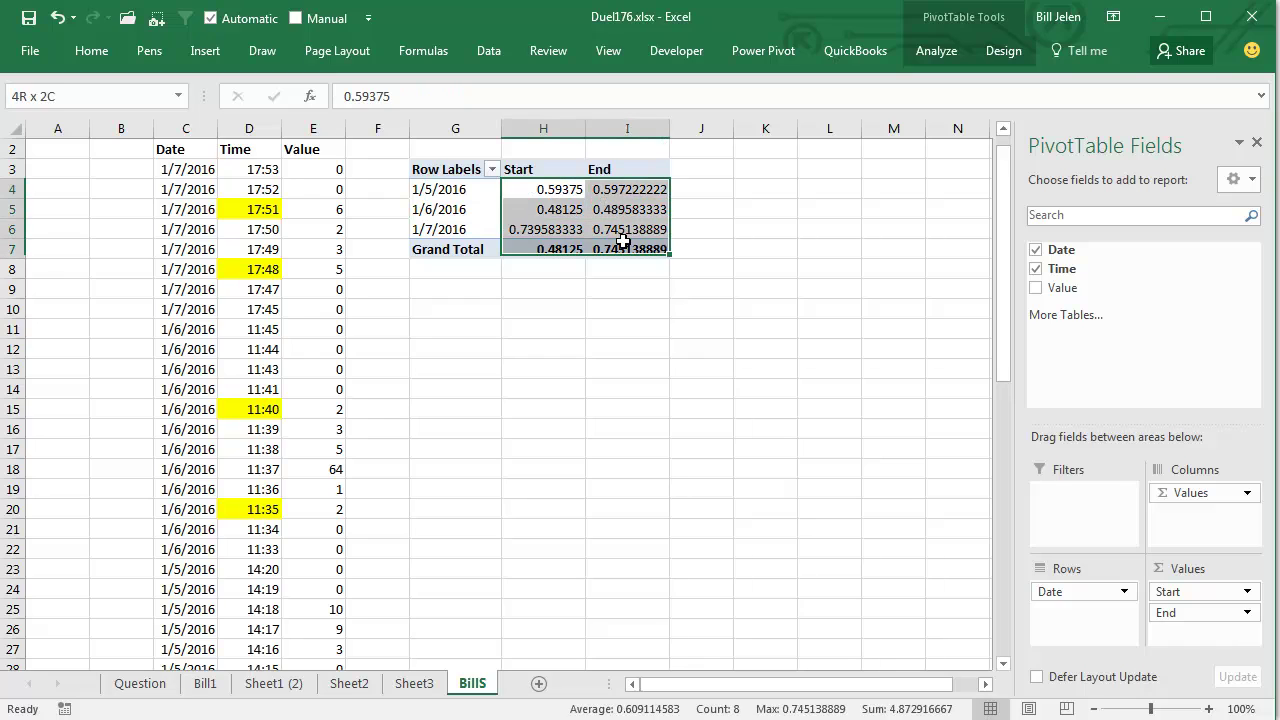
key(ctrl+1)
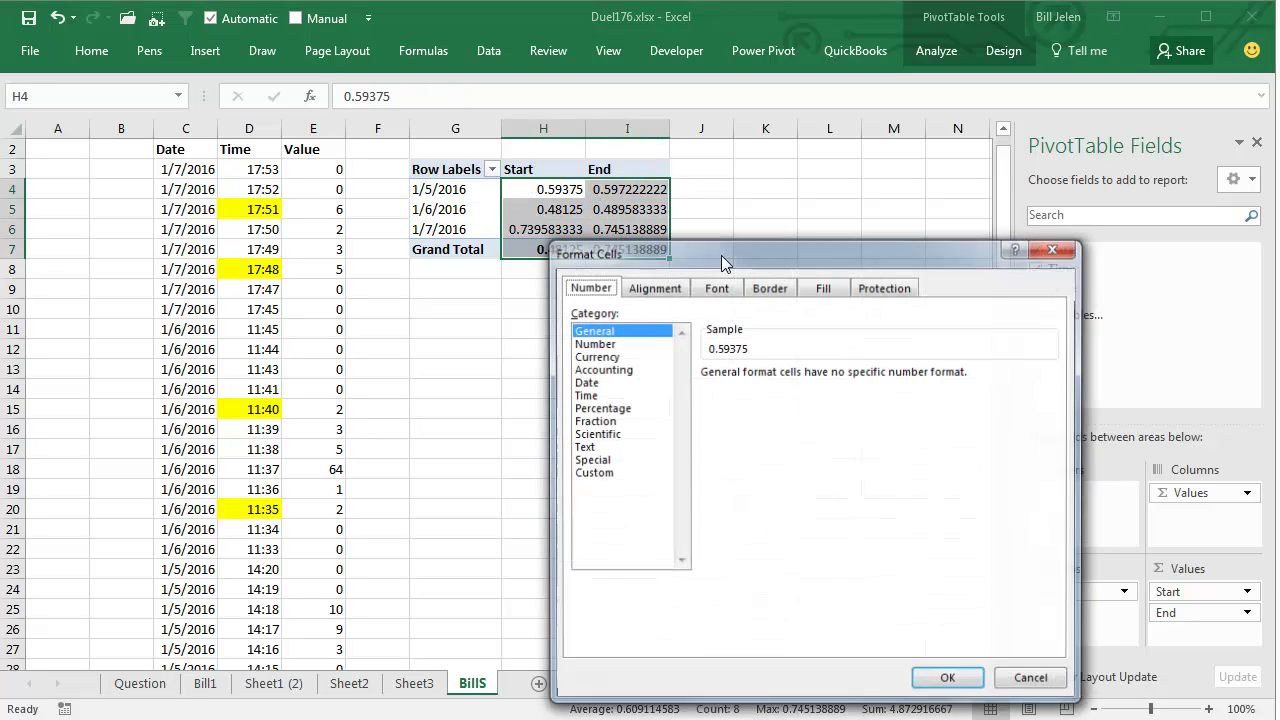
click(590, 396)
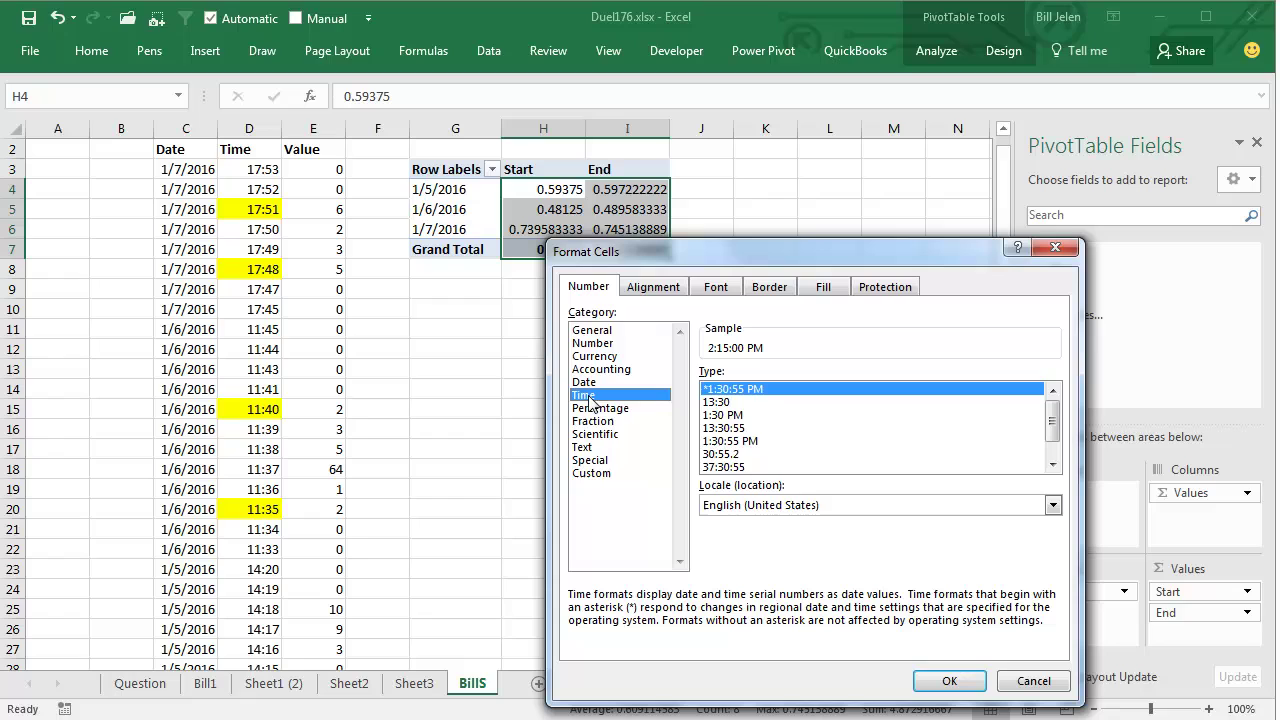
click(727, 403)
click(949, 681)
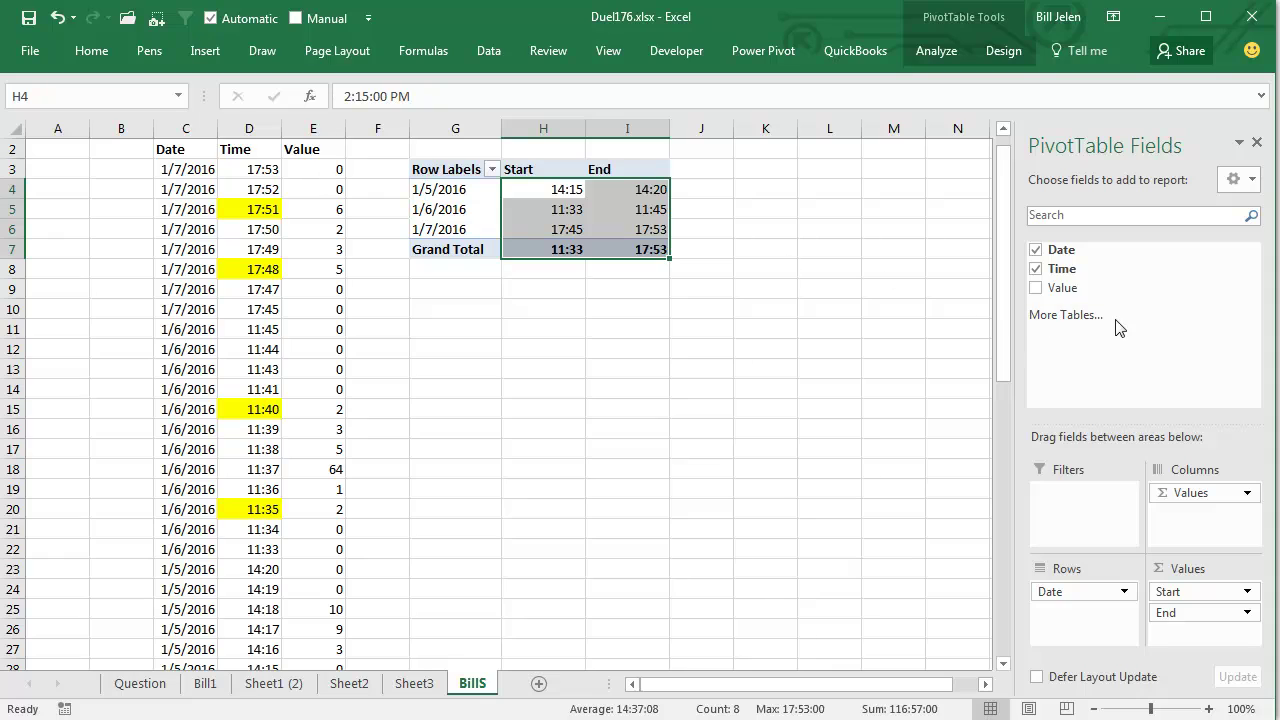
click(1243, 290)
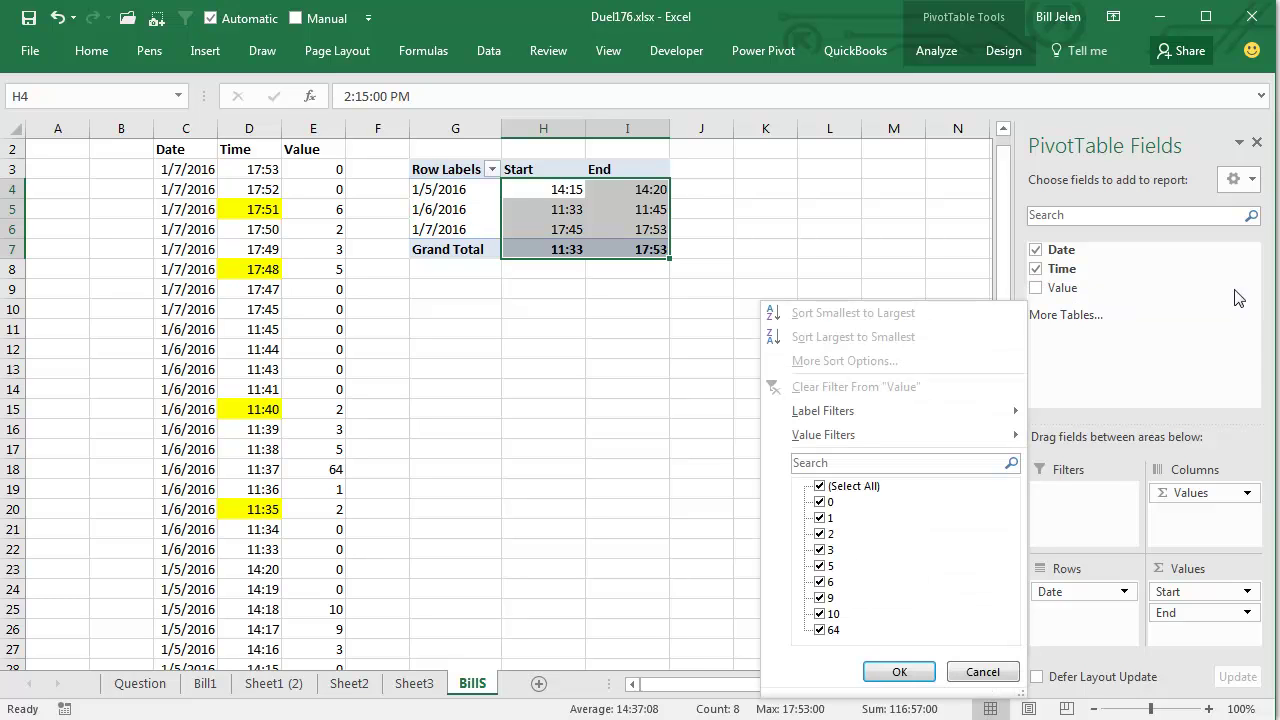
mouse_move(848, 435)
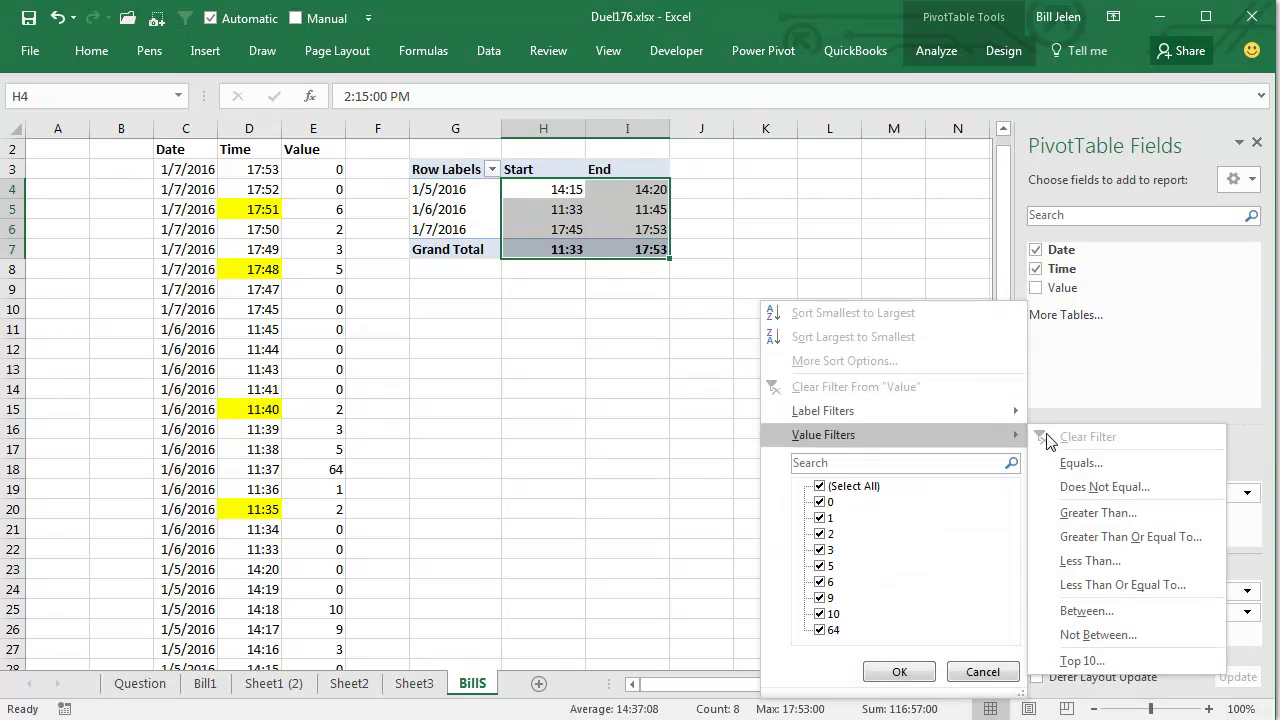
click(1077, 490)
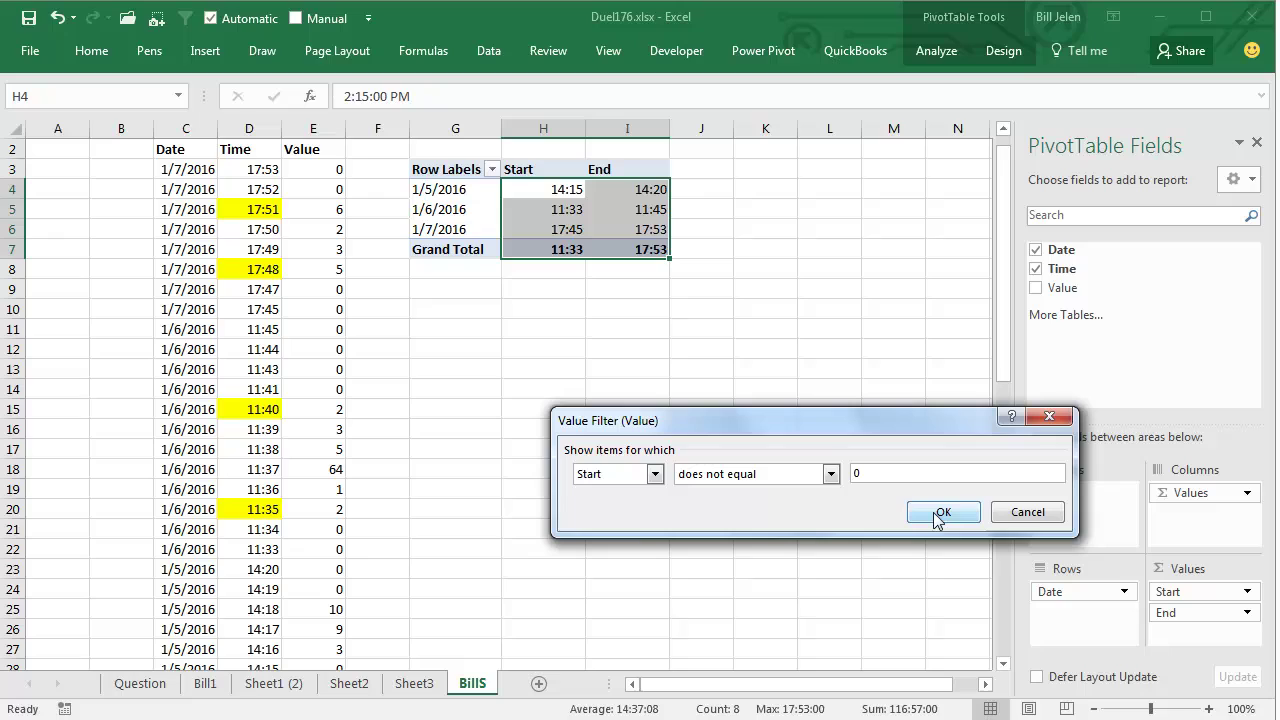
click(658, 478)
click(659, 478)
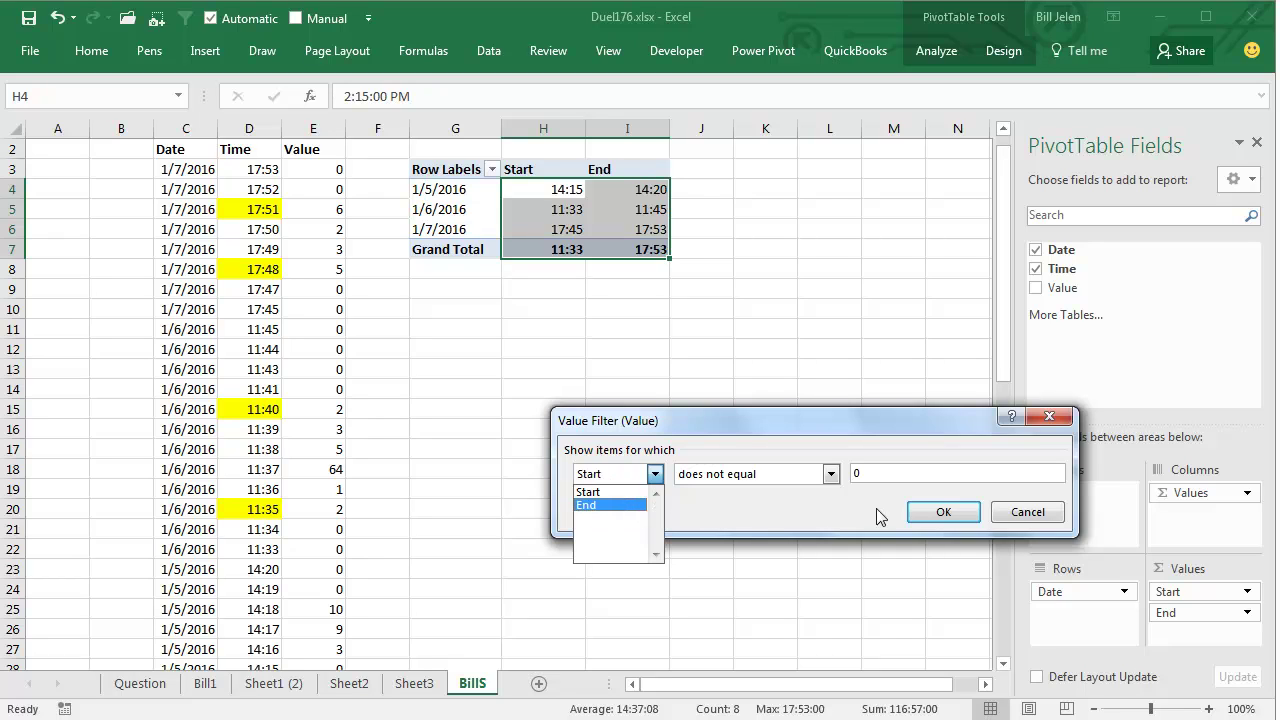
click(1027, 513)
Add Value as a report filter and uncheck 0 to exclude zero readings
click(1027, 513)
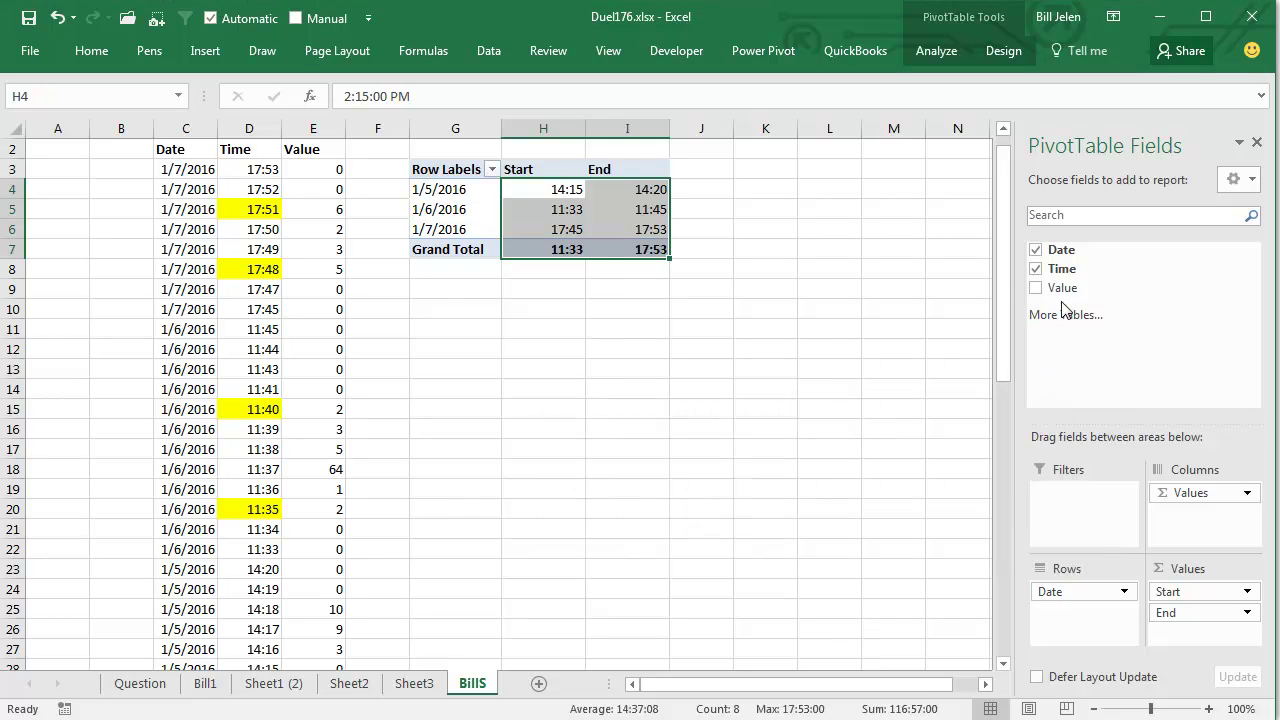
drag(1063, 293, 1082, 505)
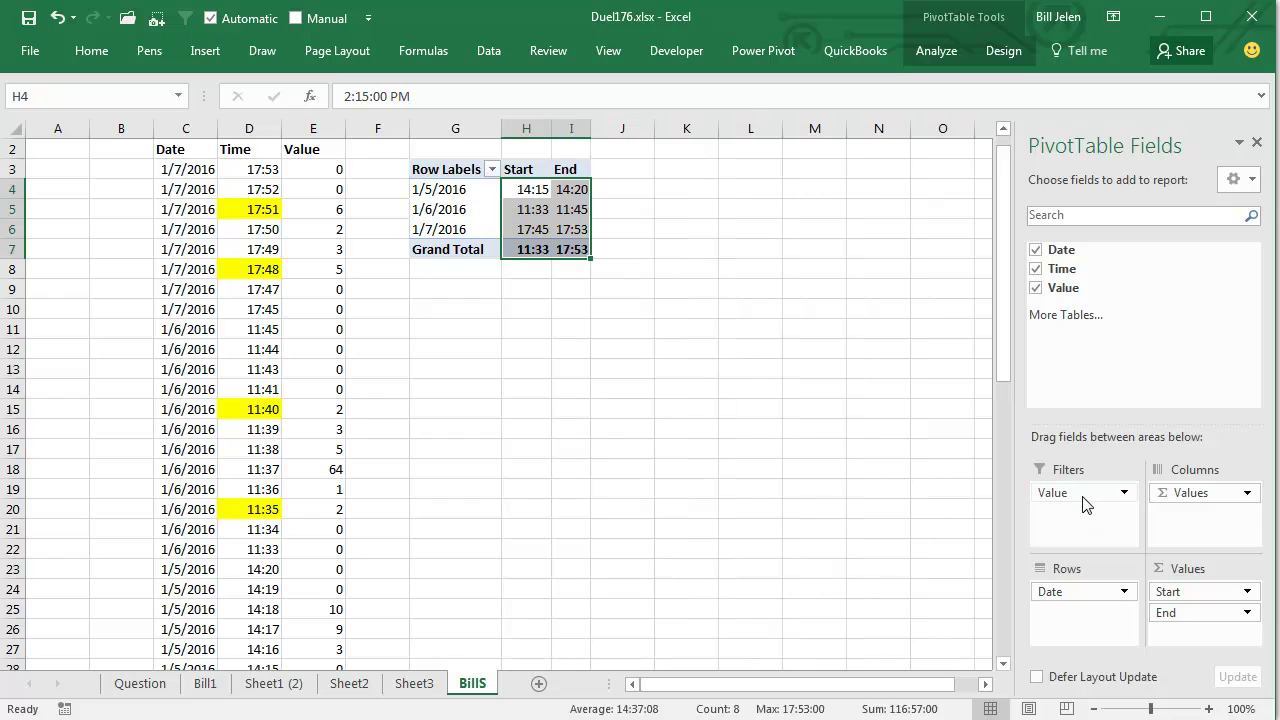
drag(1002, 362, 1003, 304)
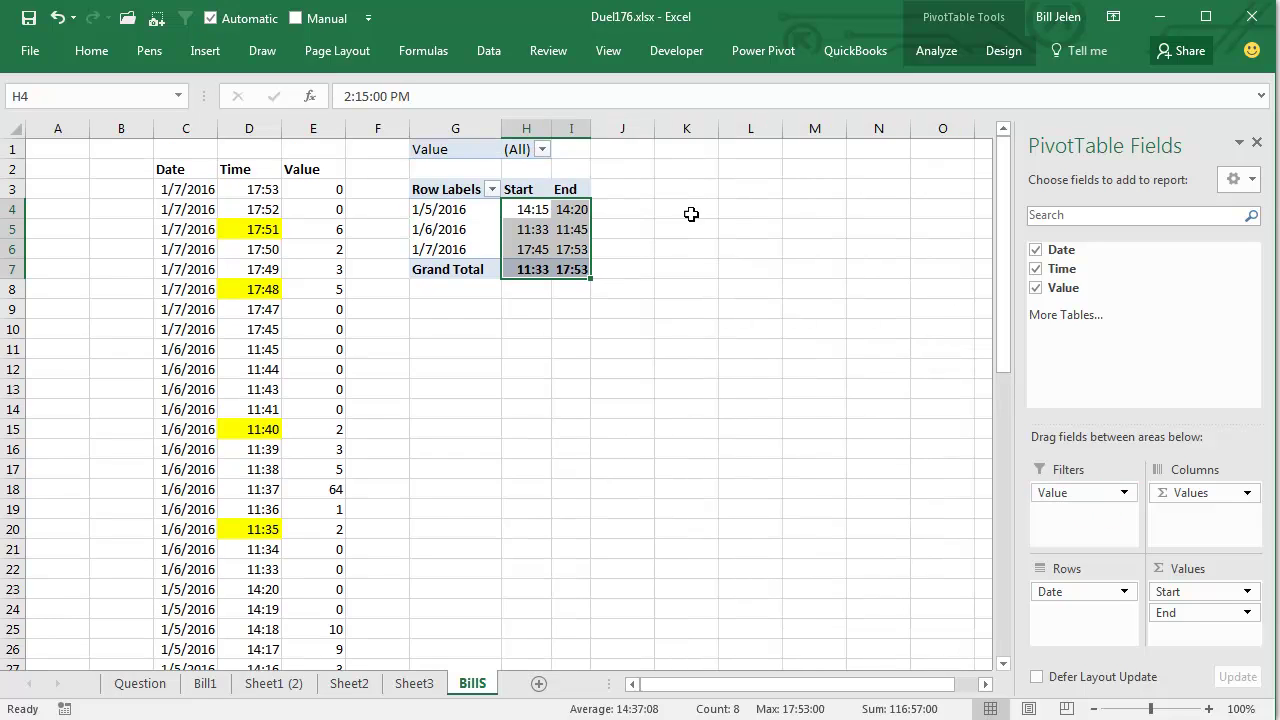
click(543, 150)
click(320, 371)
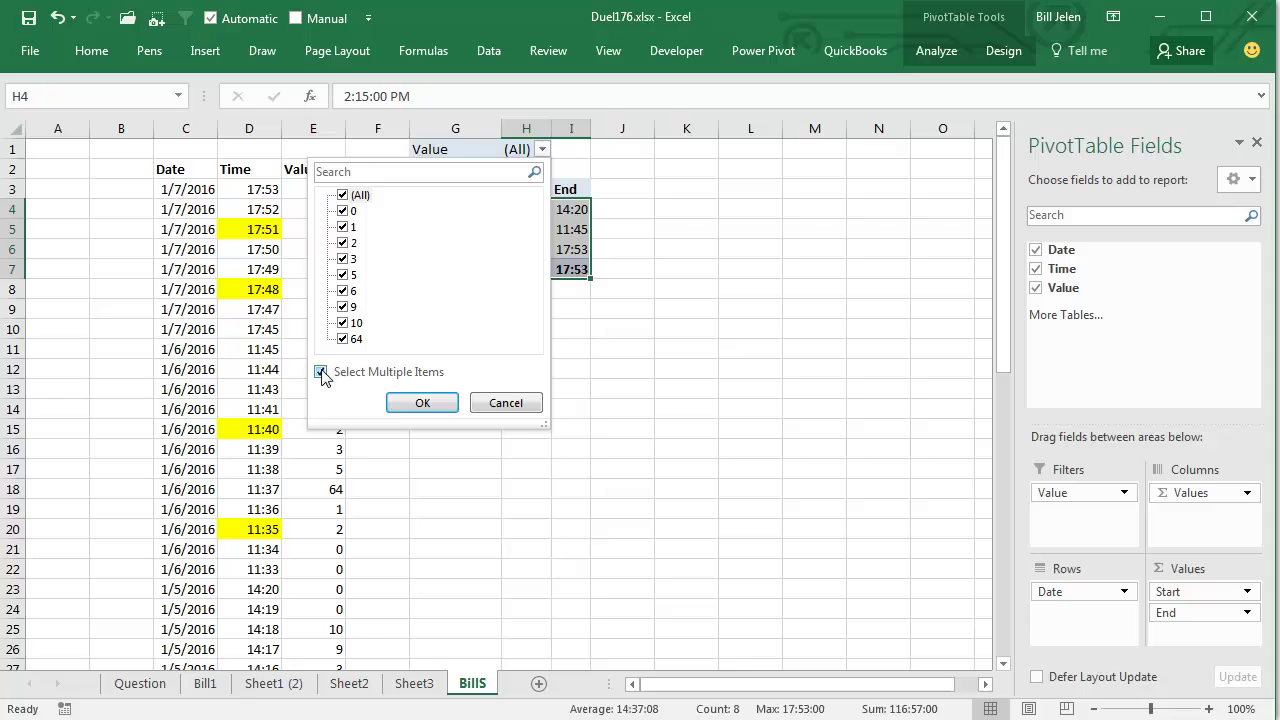
click(343, 211)
click(419, 403)
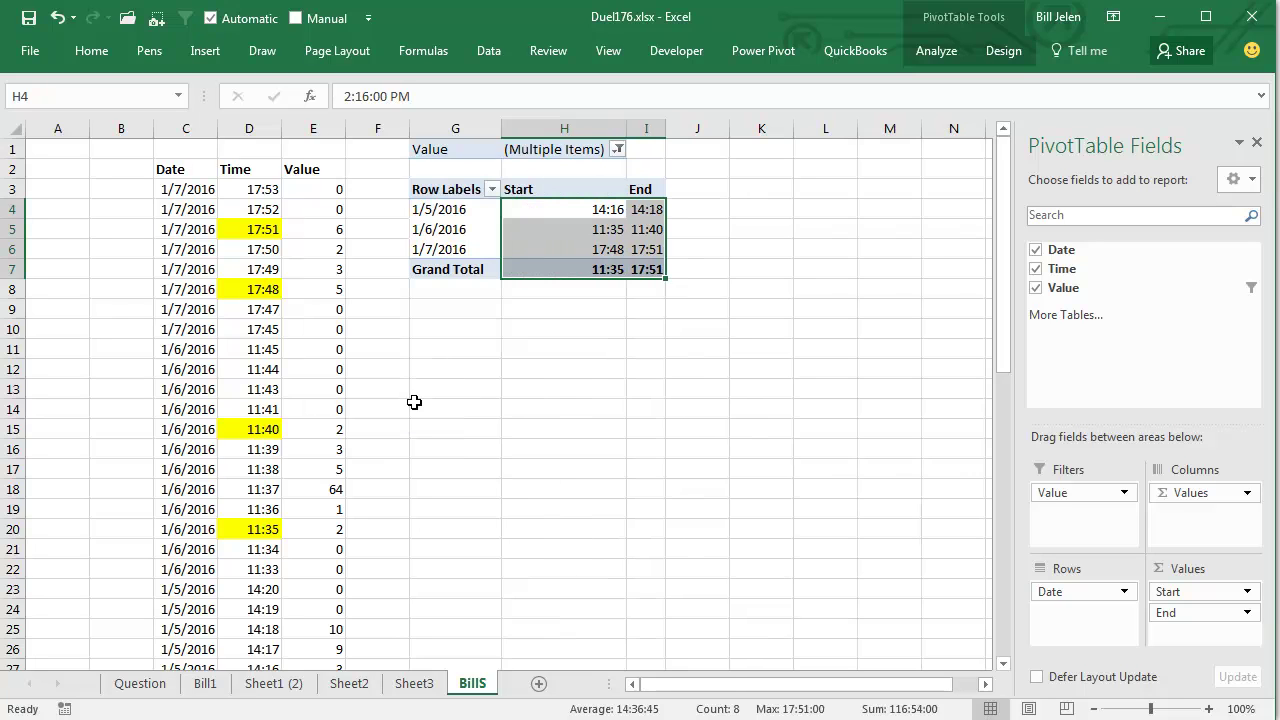
Sort the pivot dates newest to oldest, then select G4 on the AGGREGATE sheet
click(456, 208)
click(491, 189)
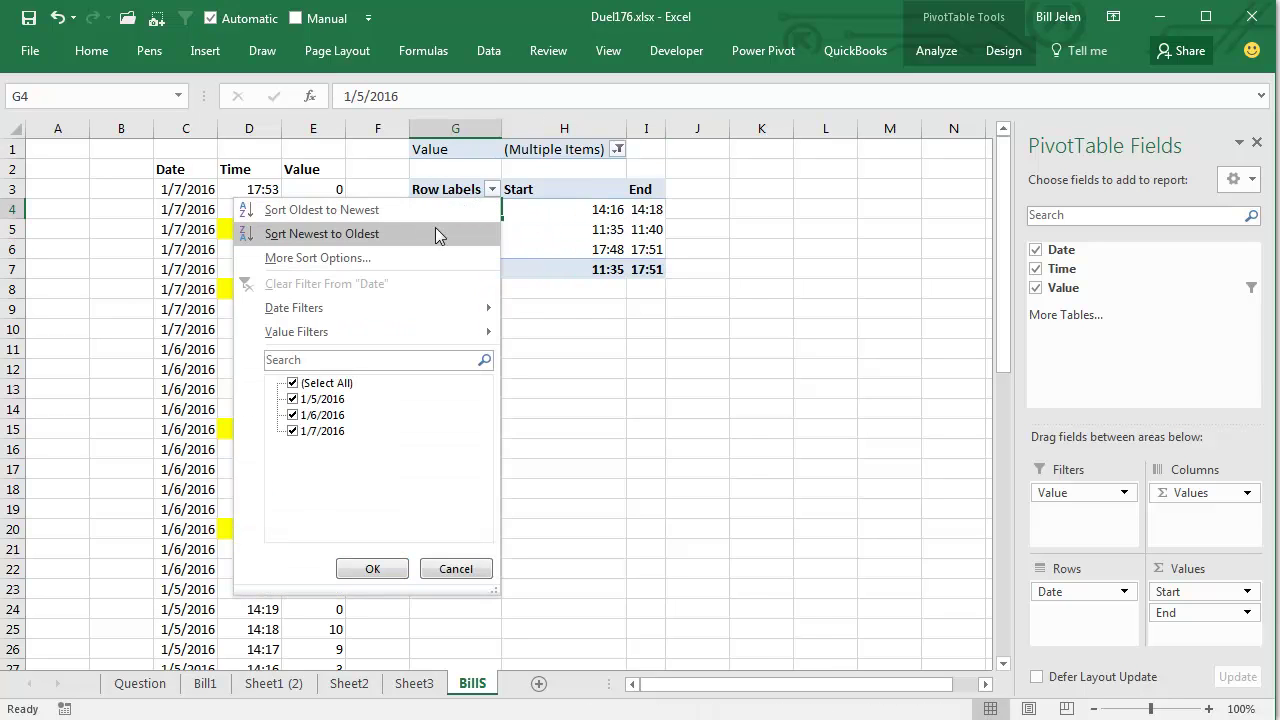
click(381, 233)
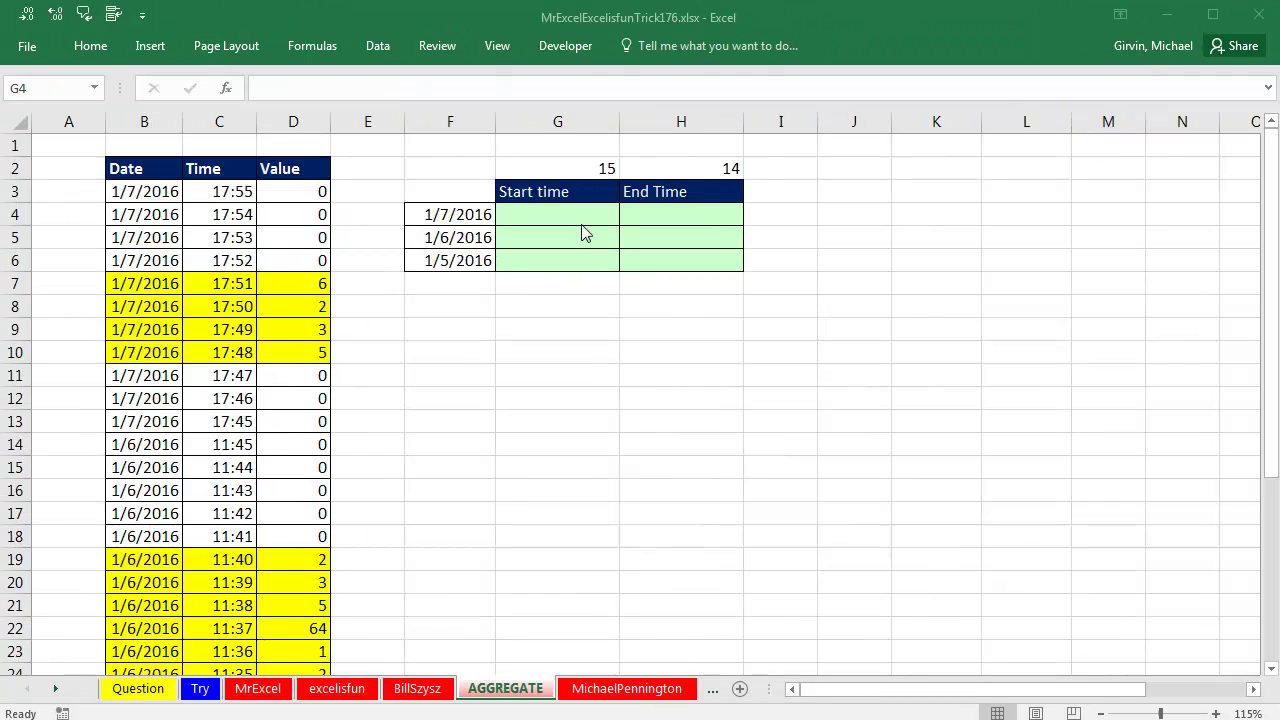
click(581, 224)
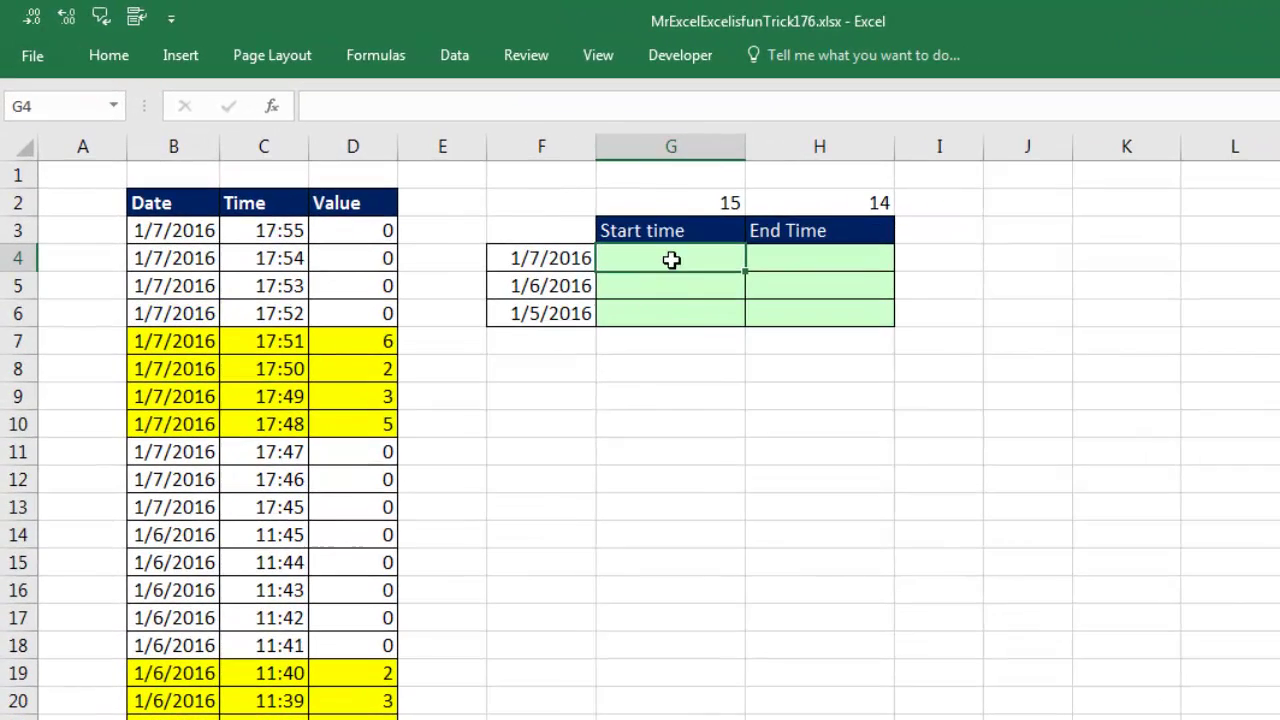
Begin G4's formula as =AGGREGATE( using the 15 in G2 as function number
text(=AG)
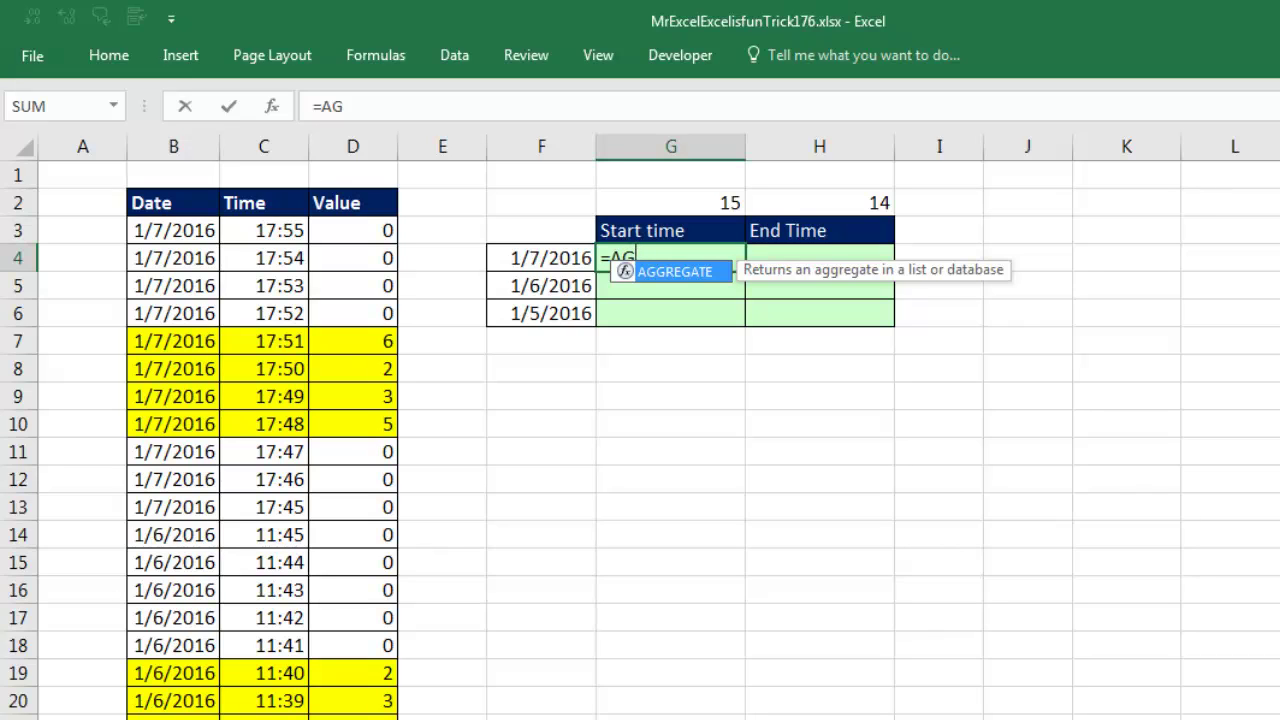
key(Tab)
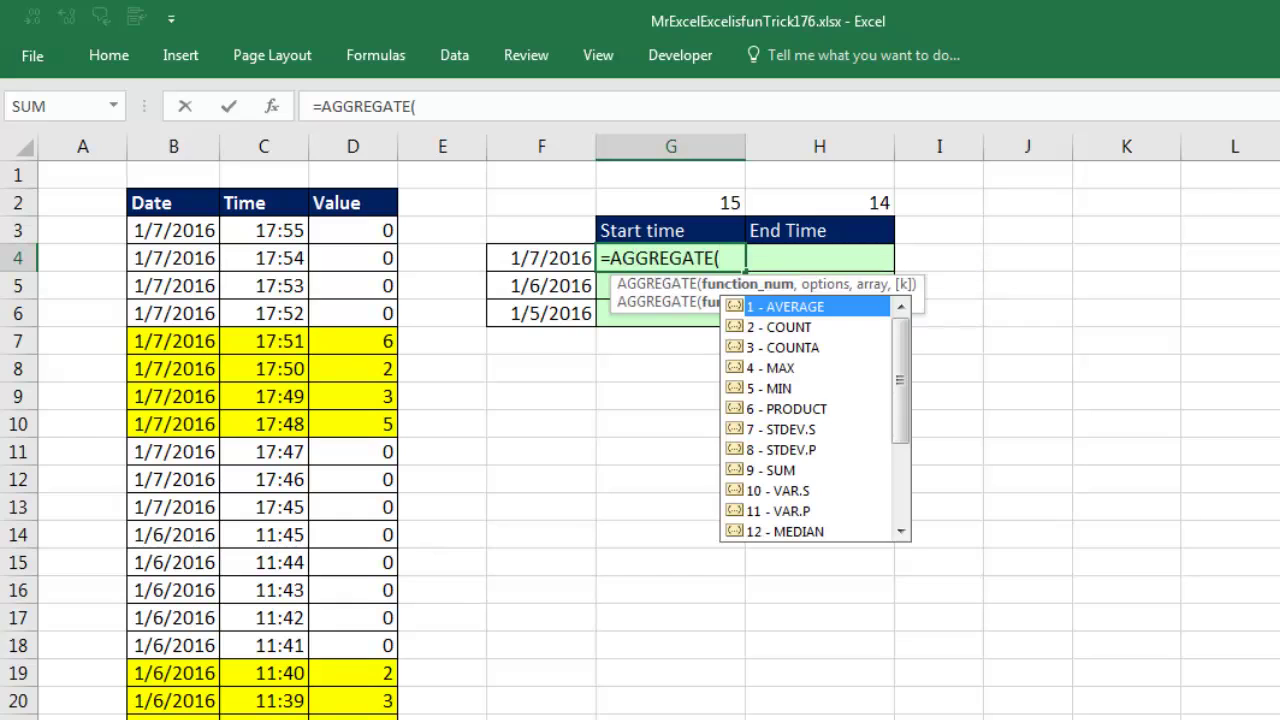
drag(903, 372, 913, 510)
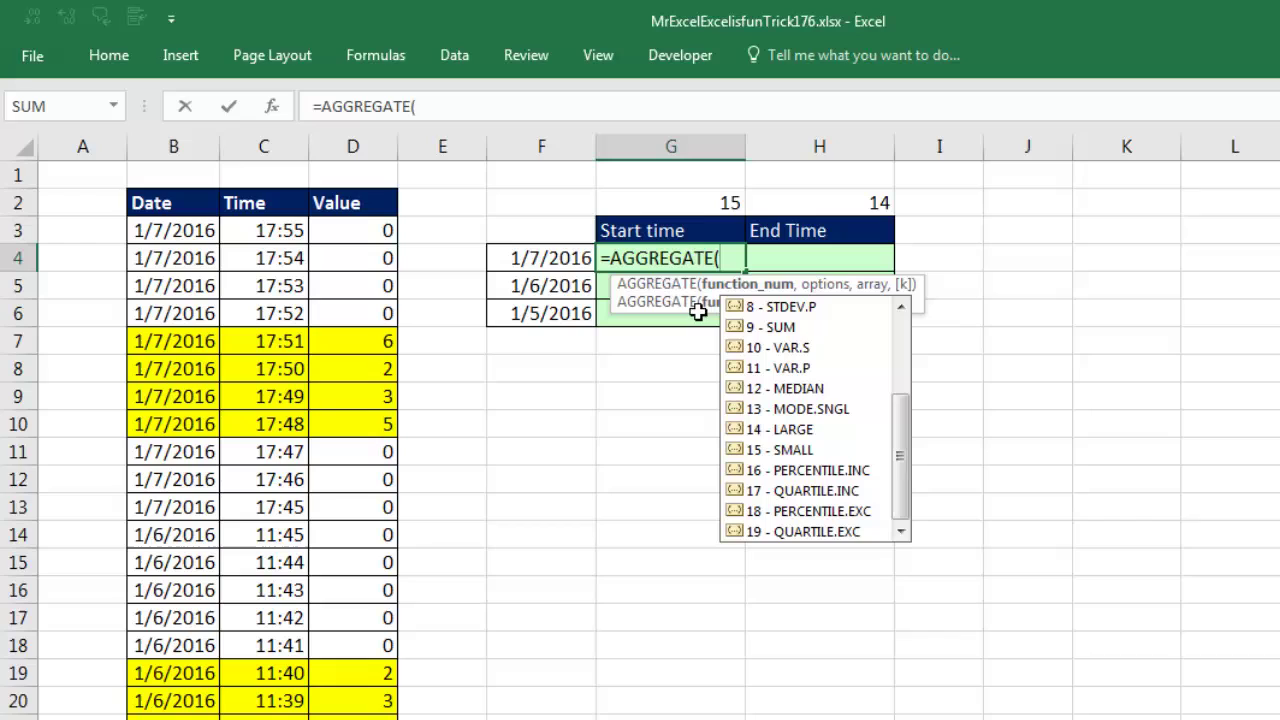
click(702, 207)
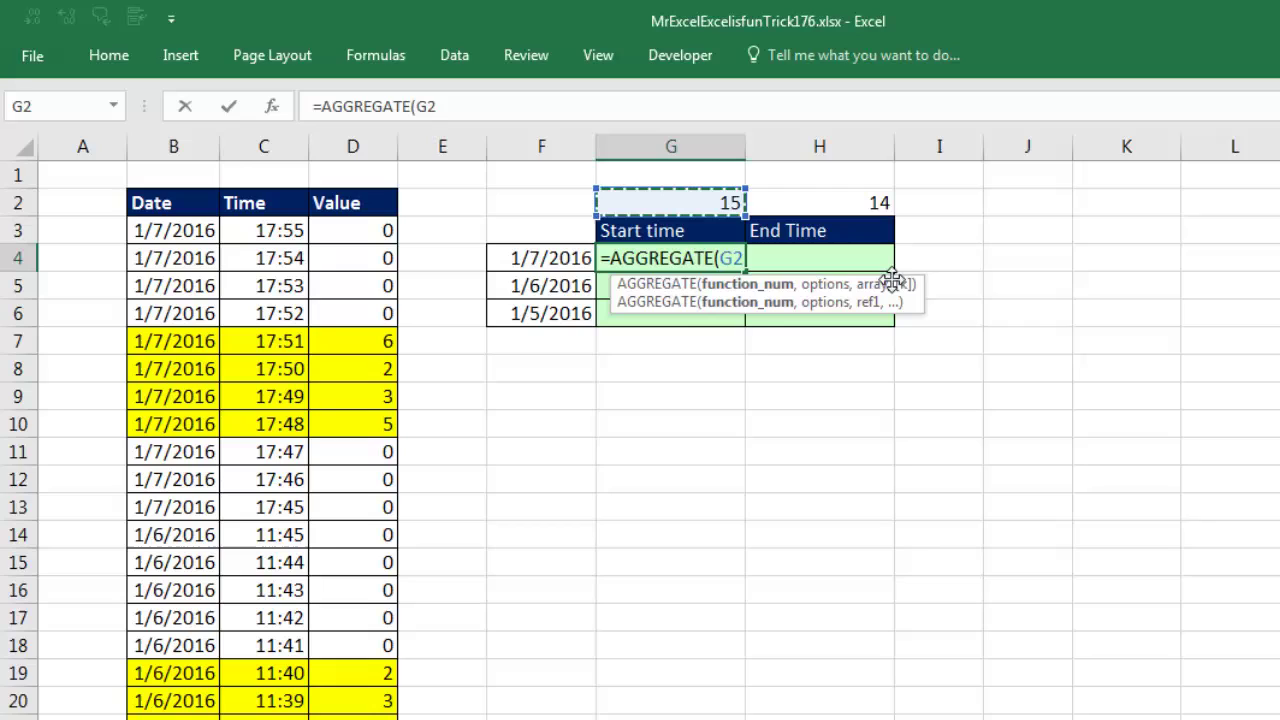
Lock the function number as G$2 and add option 6, ignore error values
key(F4)
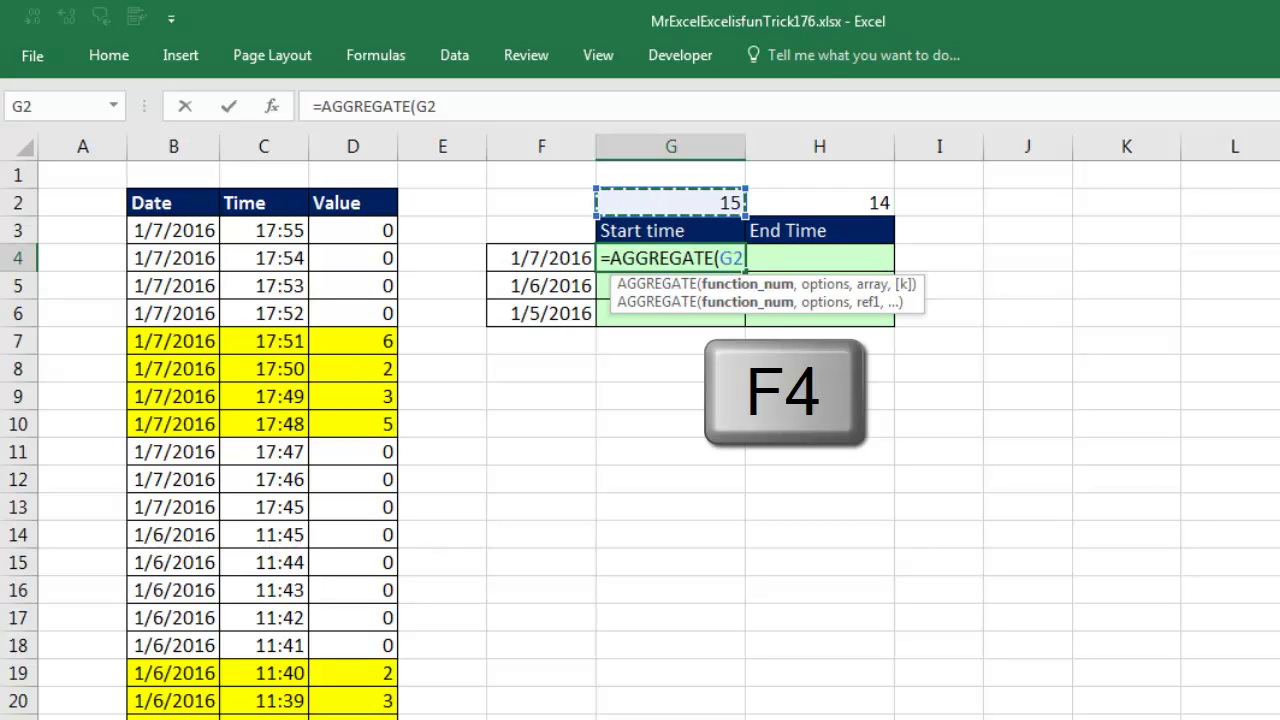
key(F4)
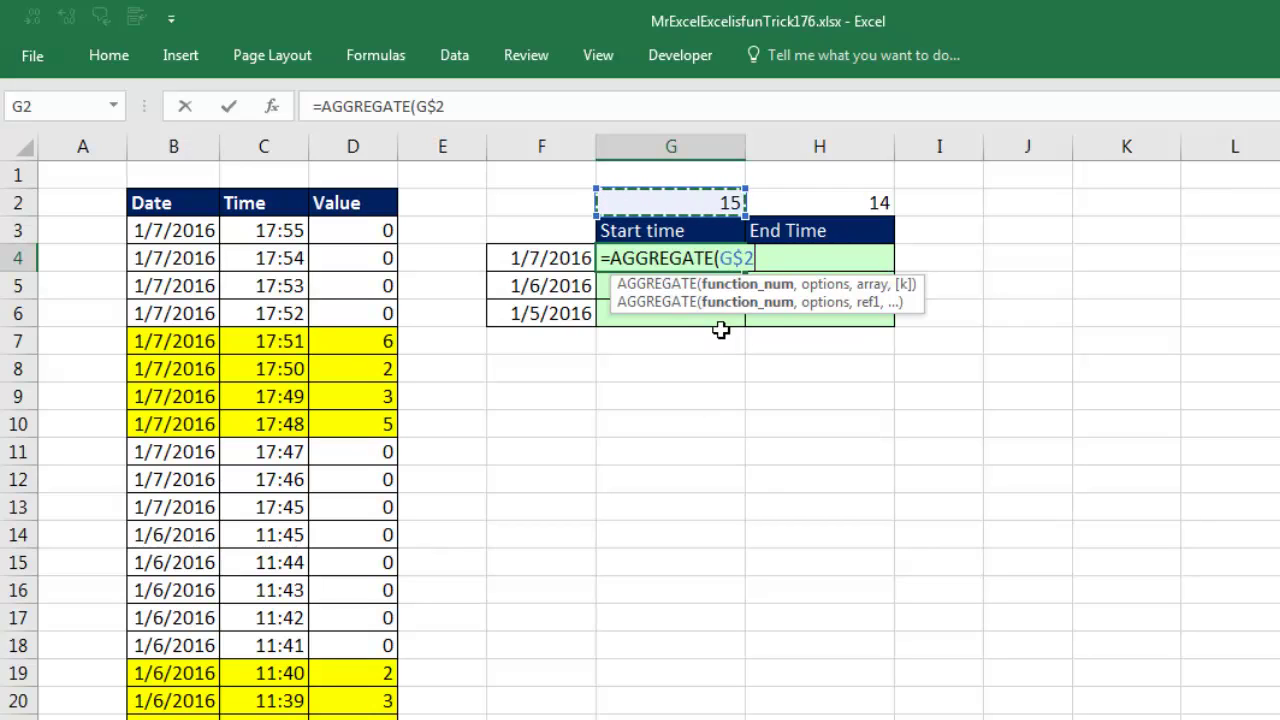
text(,)
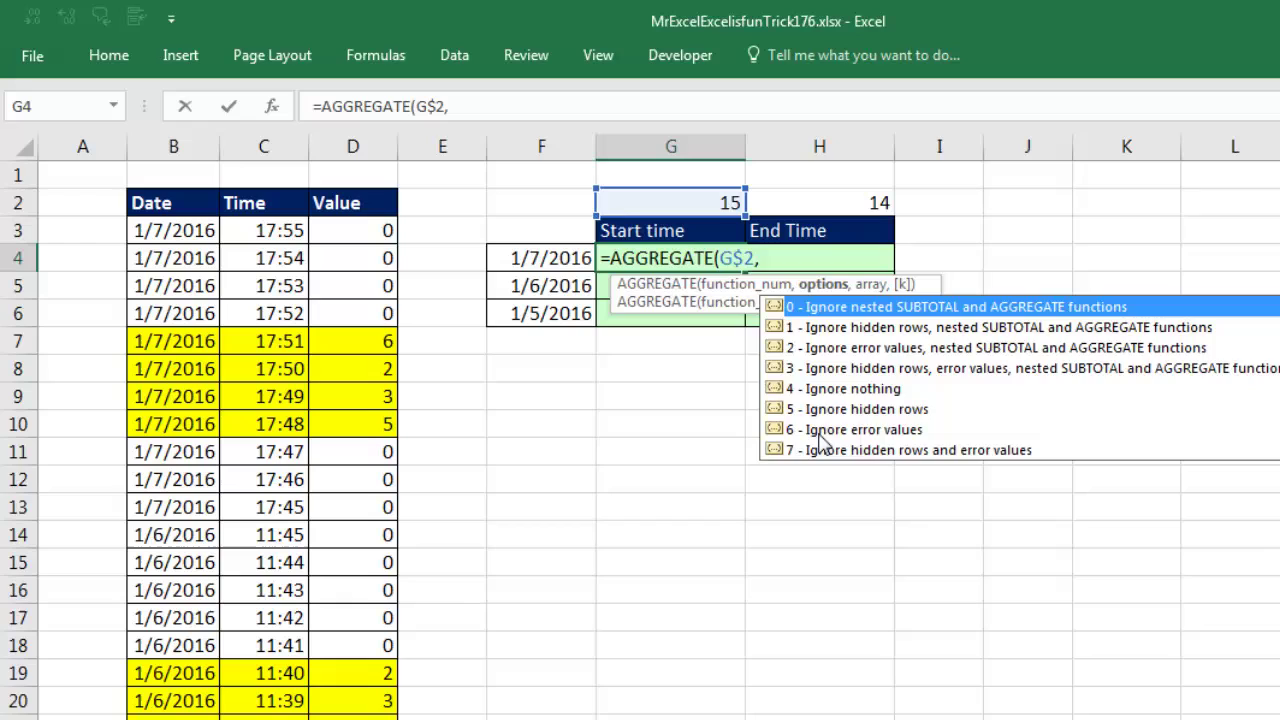
click(820, 436)
double_click(820, 436)
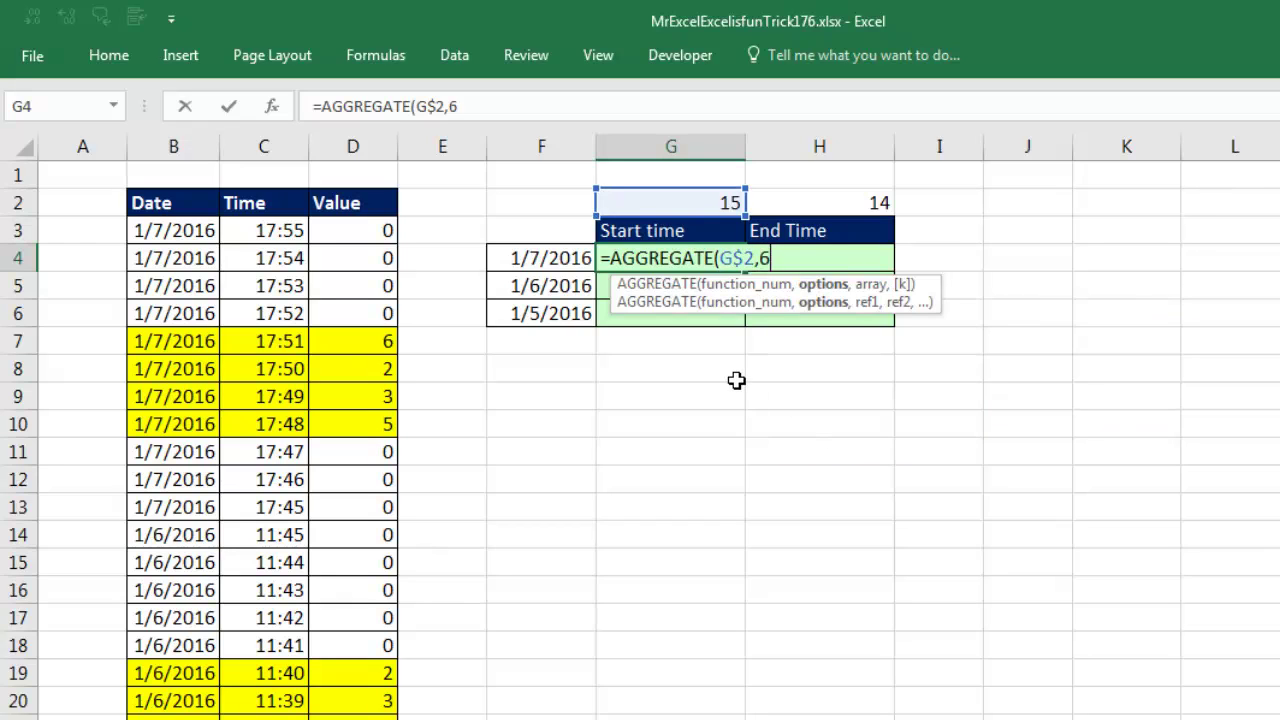
text(,)
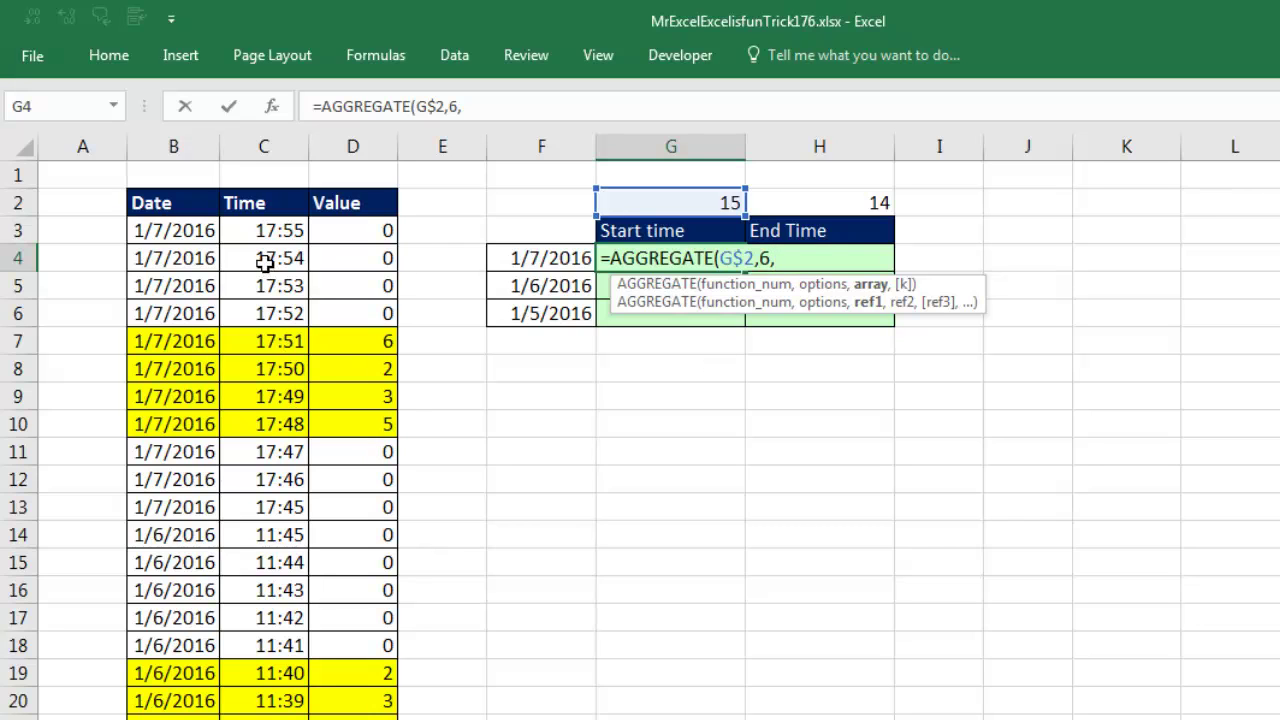
Add the array $C$3:$C$34 divided by the date test ($B$3:$B$34=$F4)
click(265, 231)
key(ctrl+shift+Down)
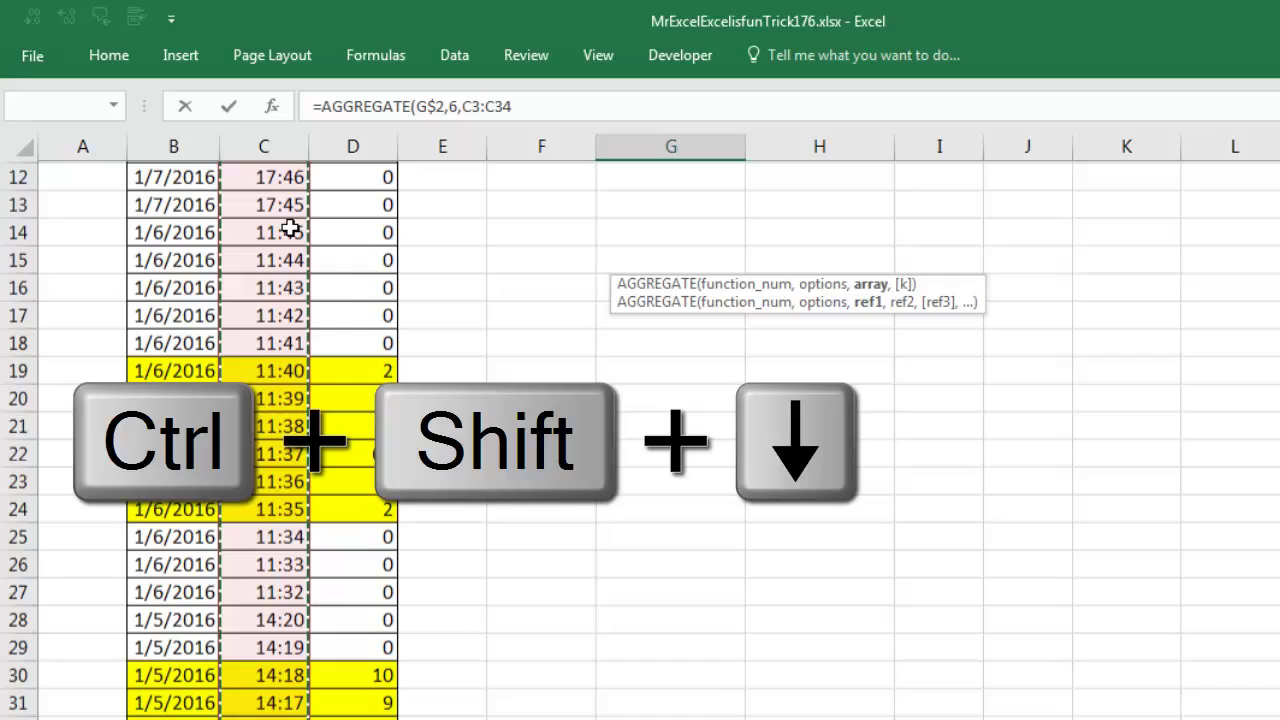
key(F4)
text(/)
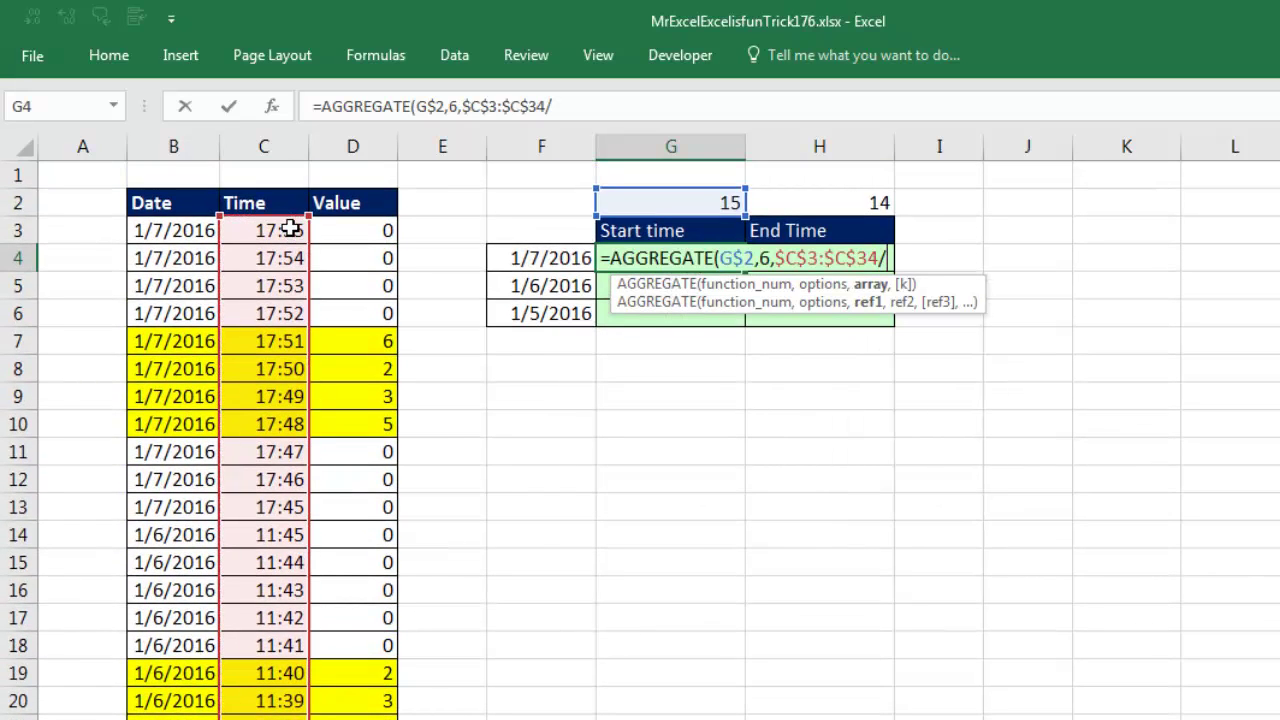
text((()
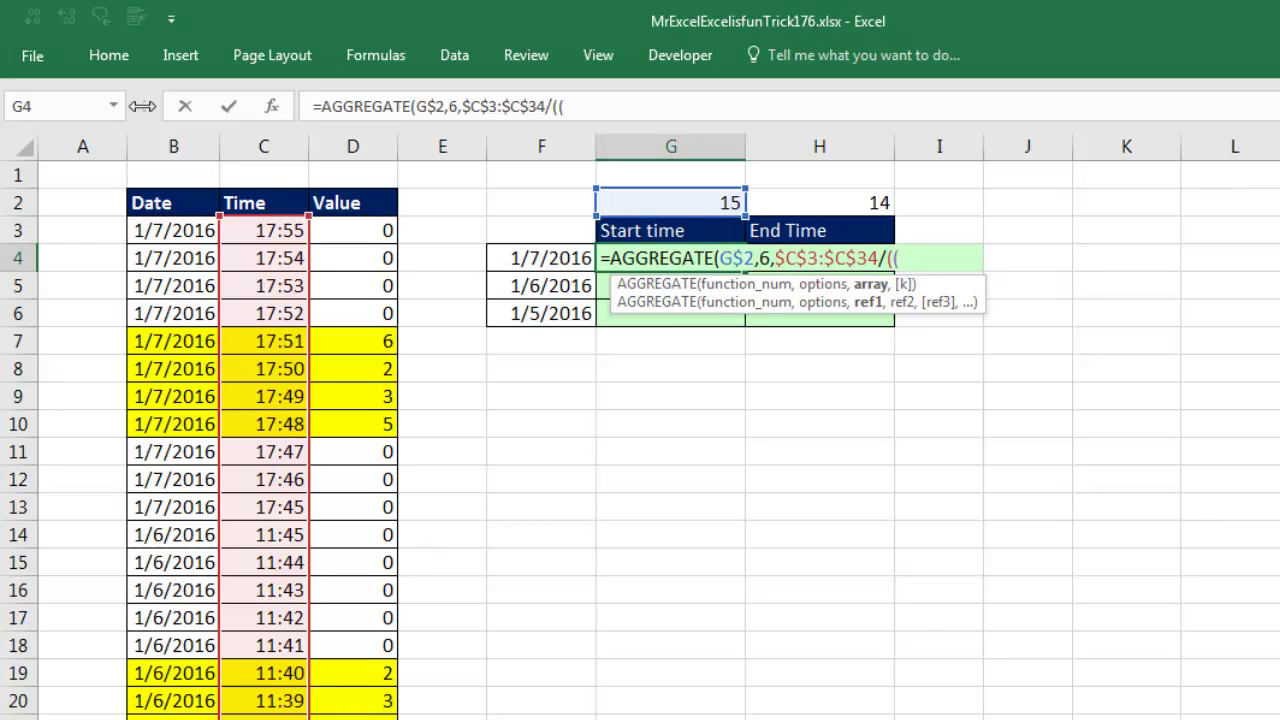
click(168, 236)
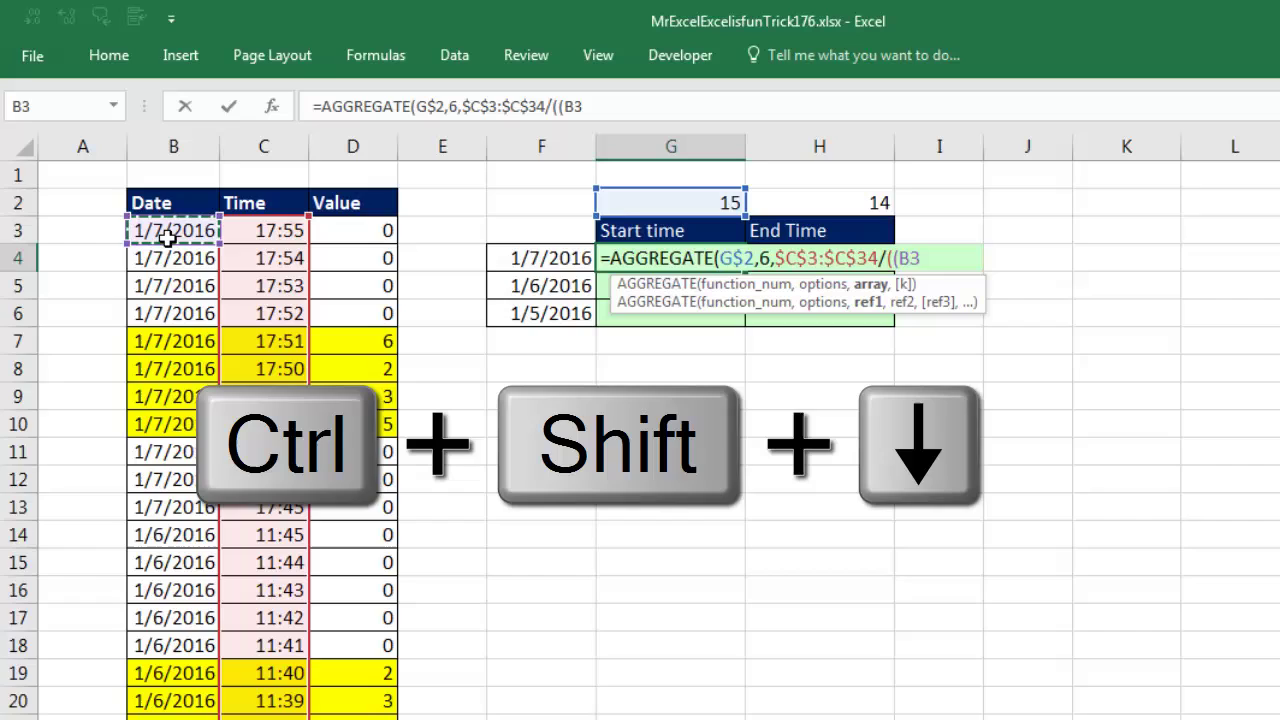
key(ctrl+shift+Down)
key(F4)
text(=)
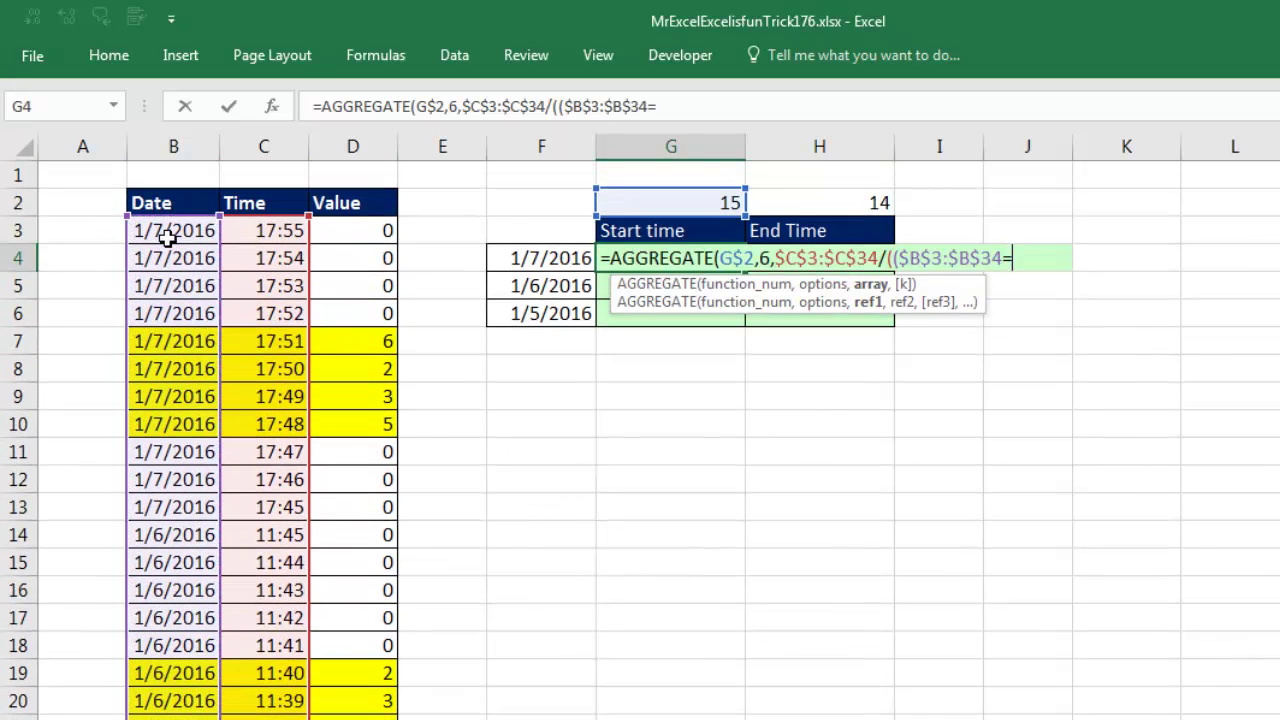
key(Left)
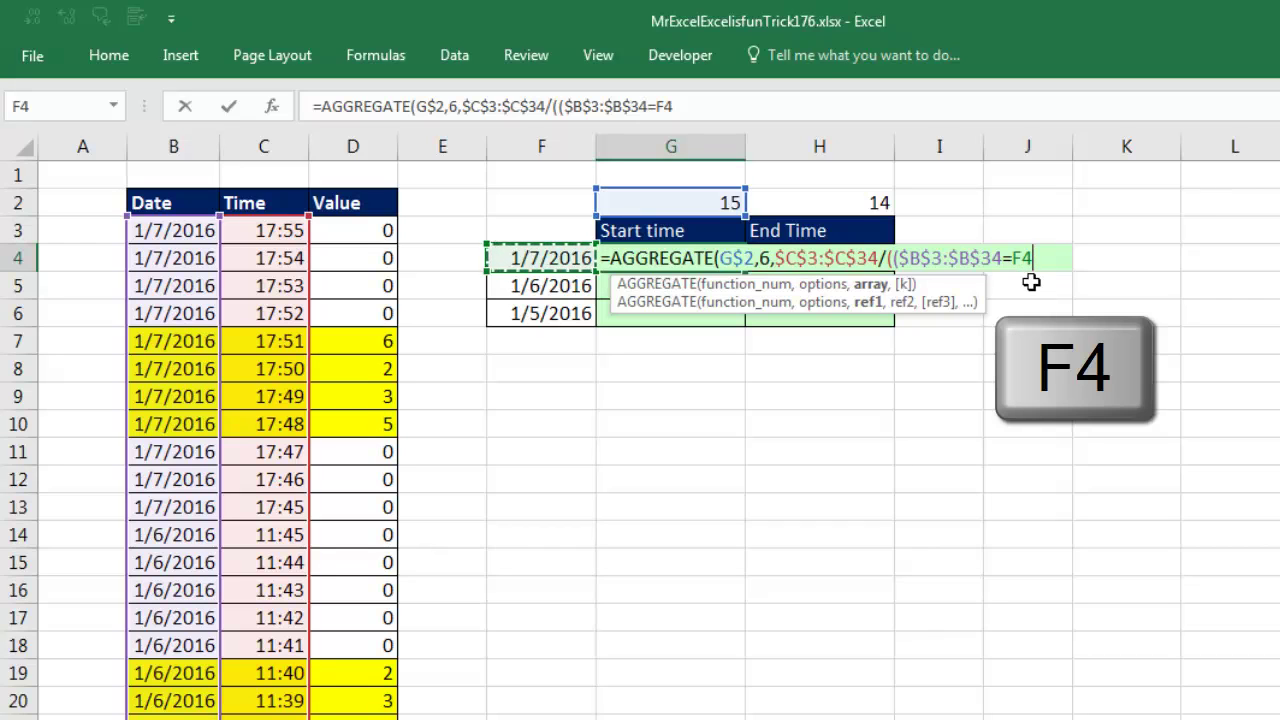
key(F4)
key(F4)
key(F4)
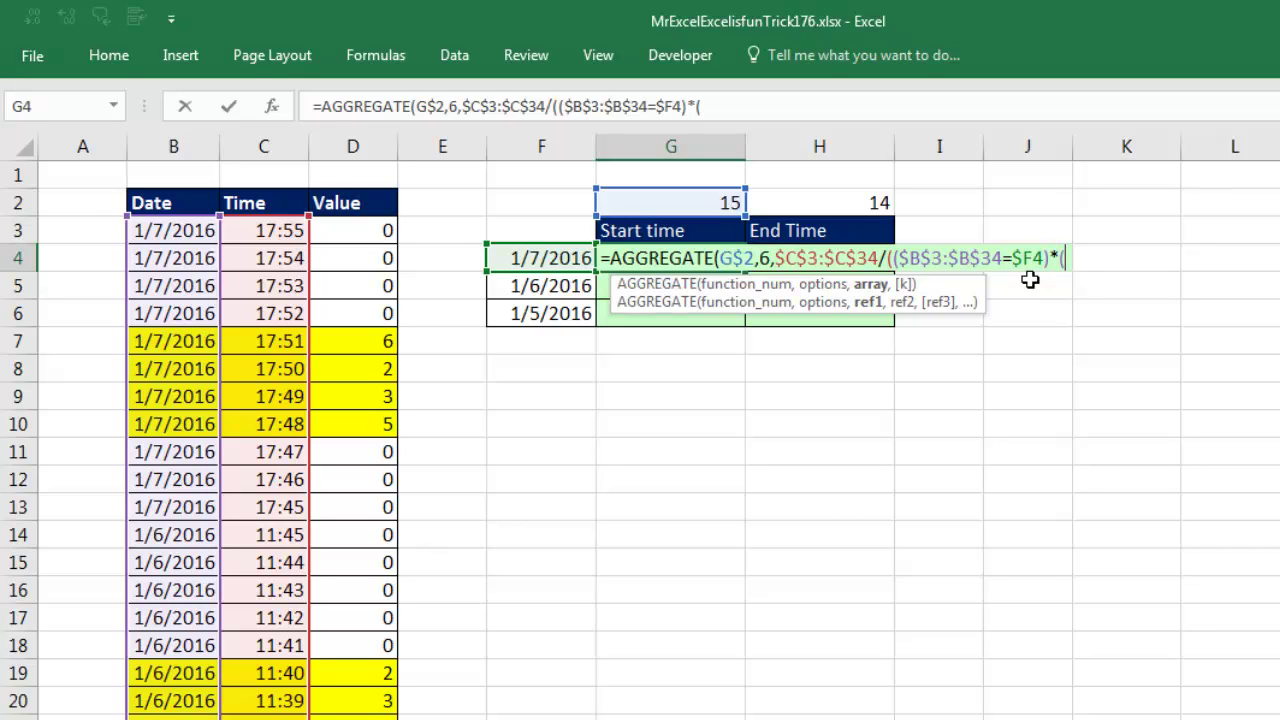
Add the non-zero test ($D$3:$D$34>0) to the divisor
click(381, 231)
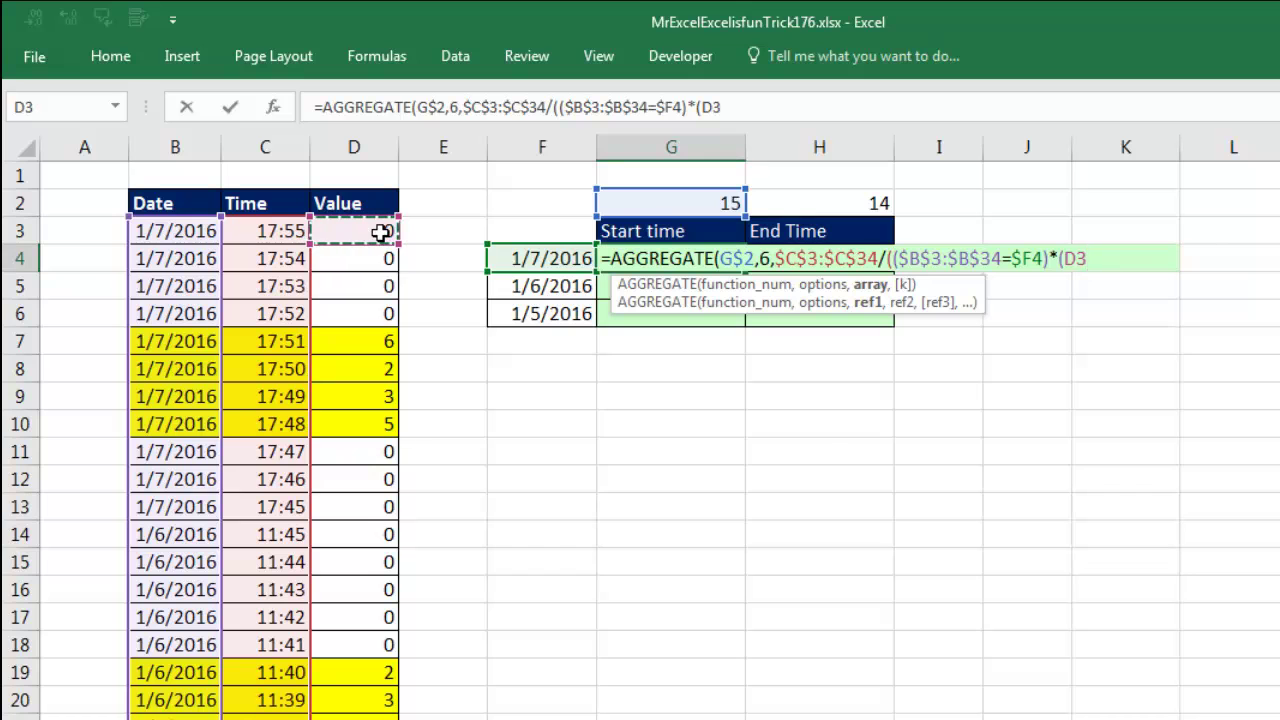
key(ctrl+shift+Down)
key(F4)
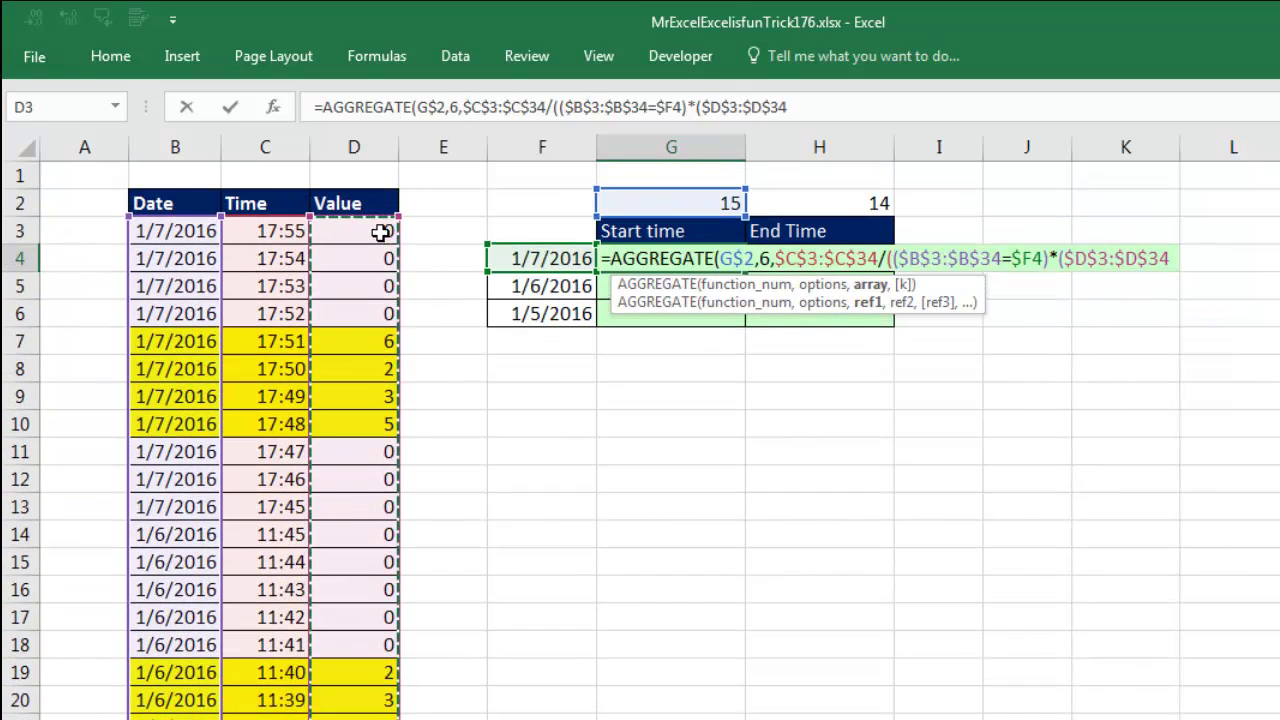
text(>)
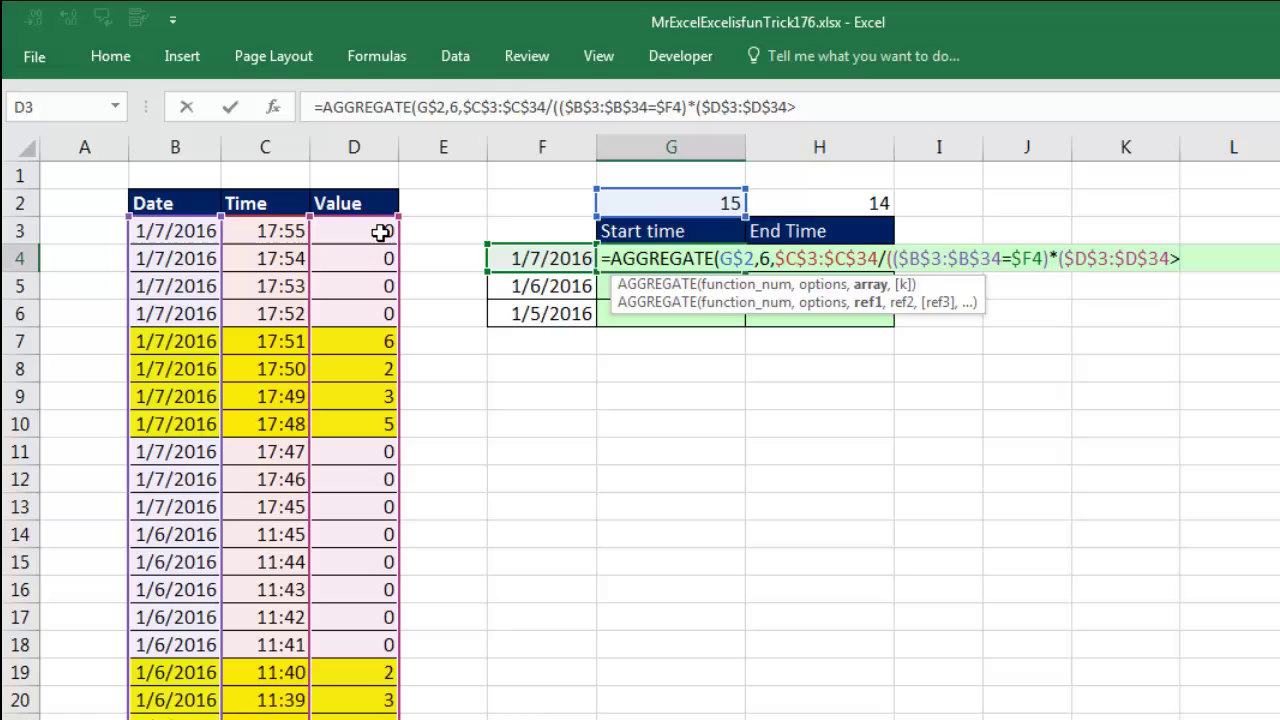
text(0))
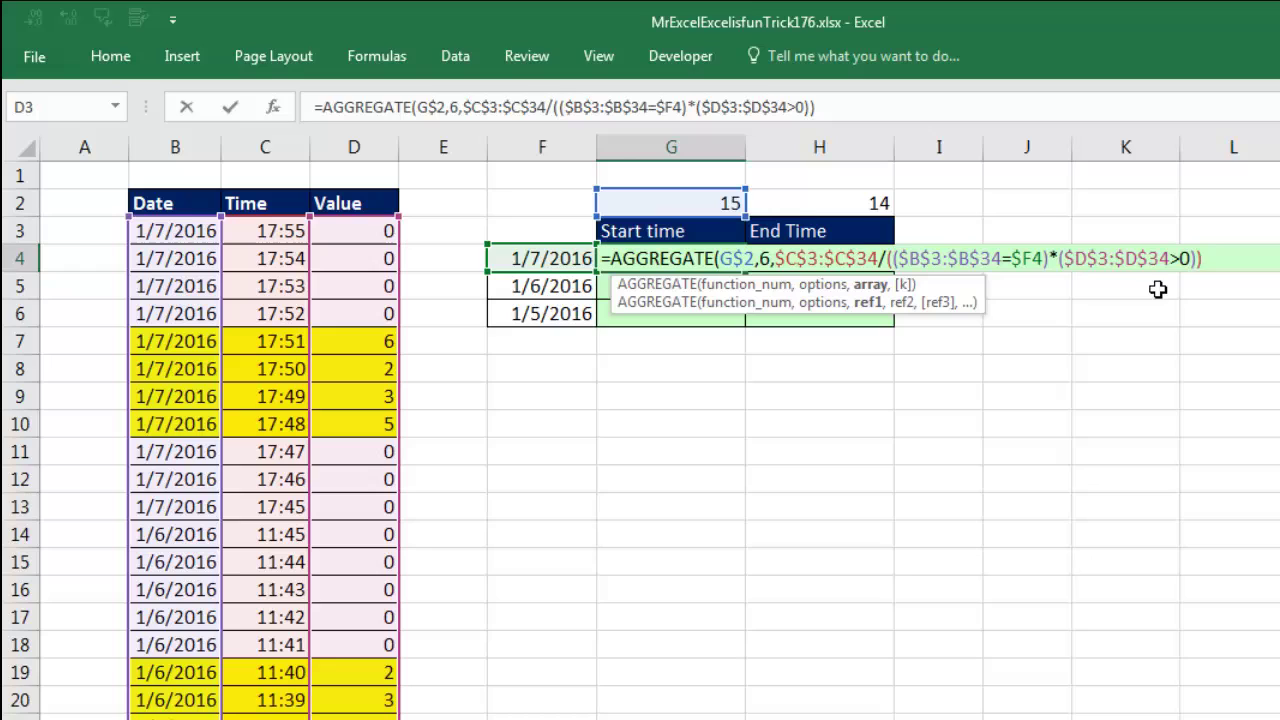
Evaluate the array argument with F9 to inspect its values, then undo
drag(889, 258, 1204, 258)
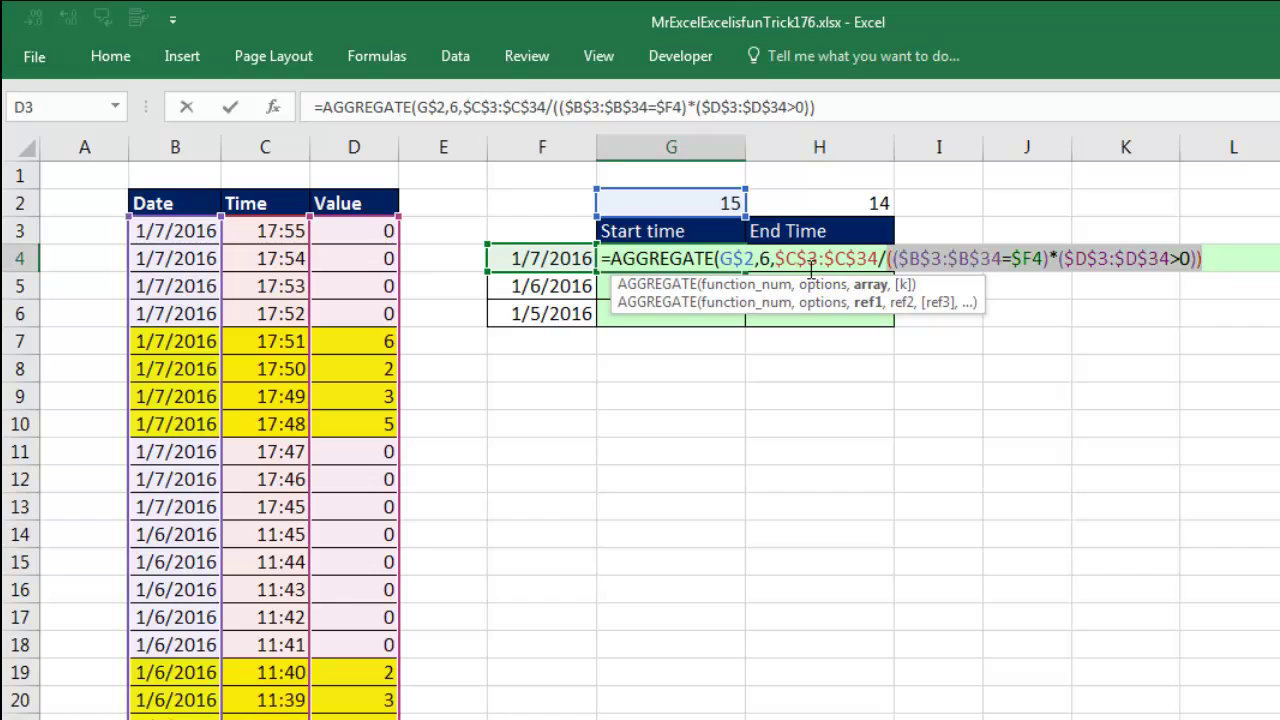
click(870, 286)
key(F9)
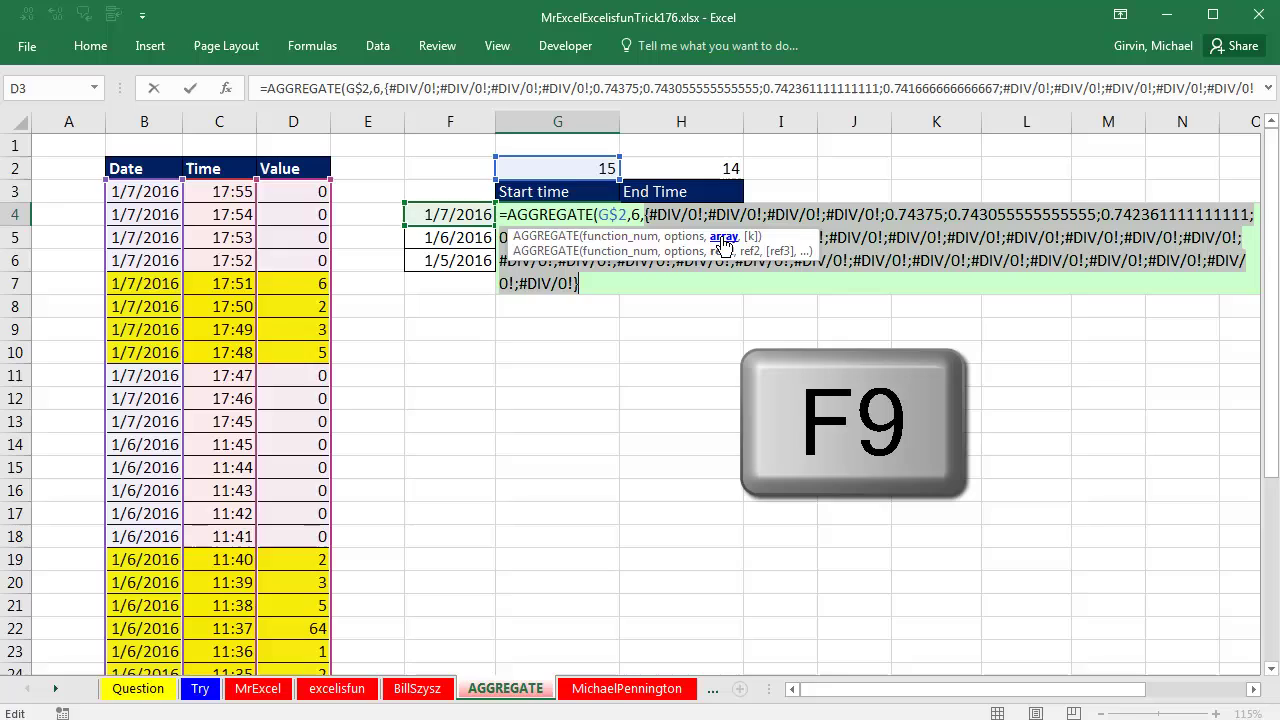
drag(805, 230, 968, 293)
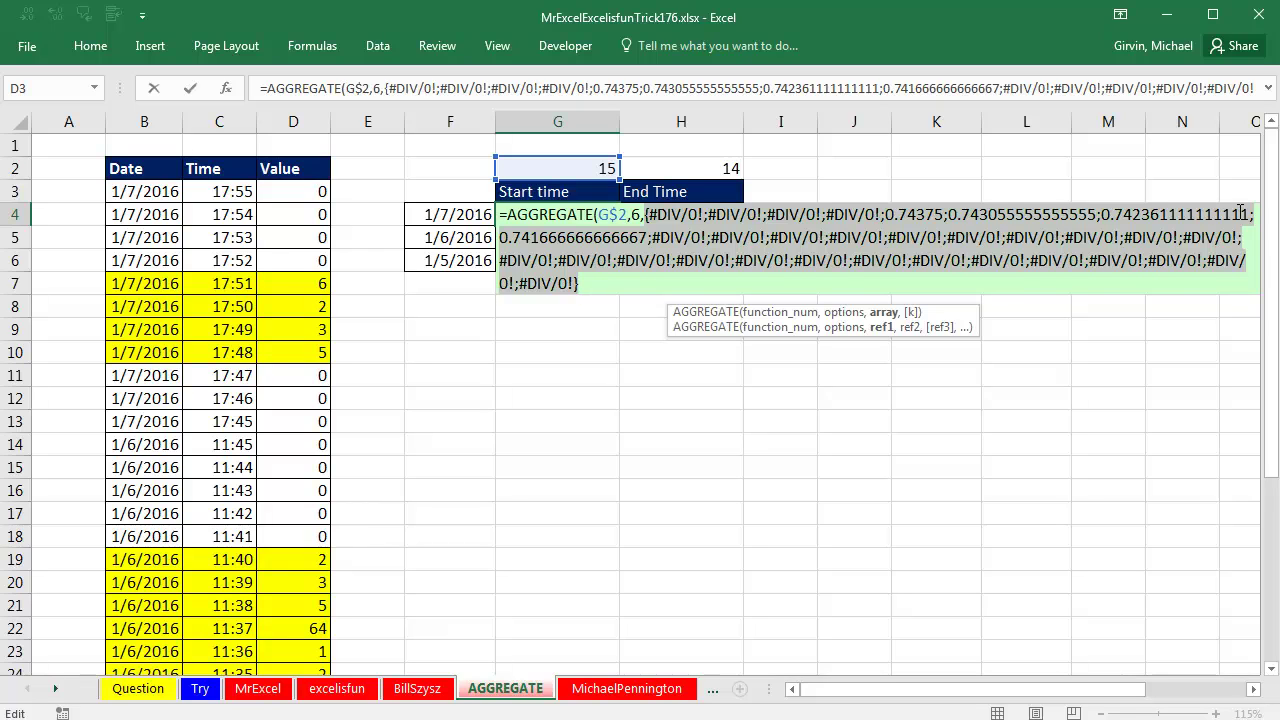
key(ctrl+z)
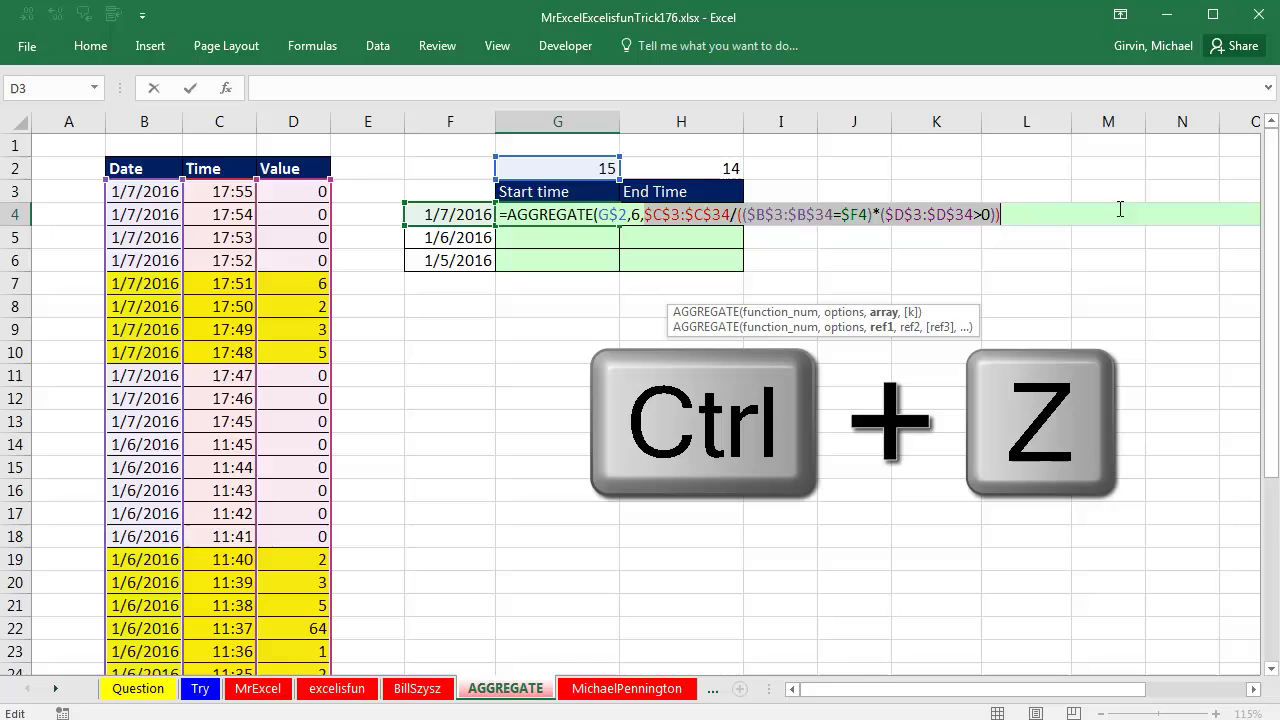
Enter the AGGREGATE formula (17:48), fill it into End Time, and review H6's formula
click(1022, 217)
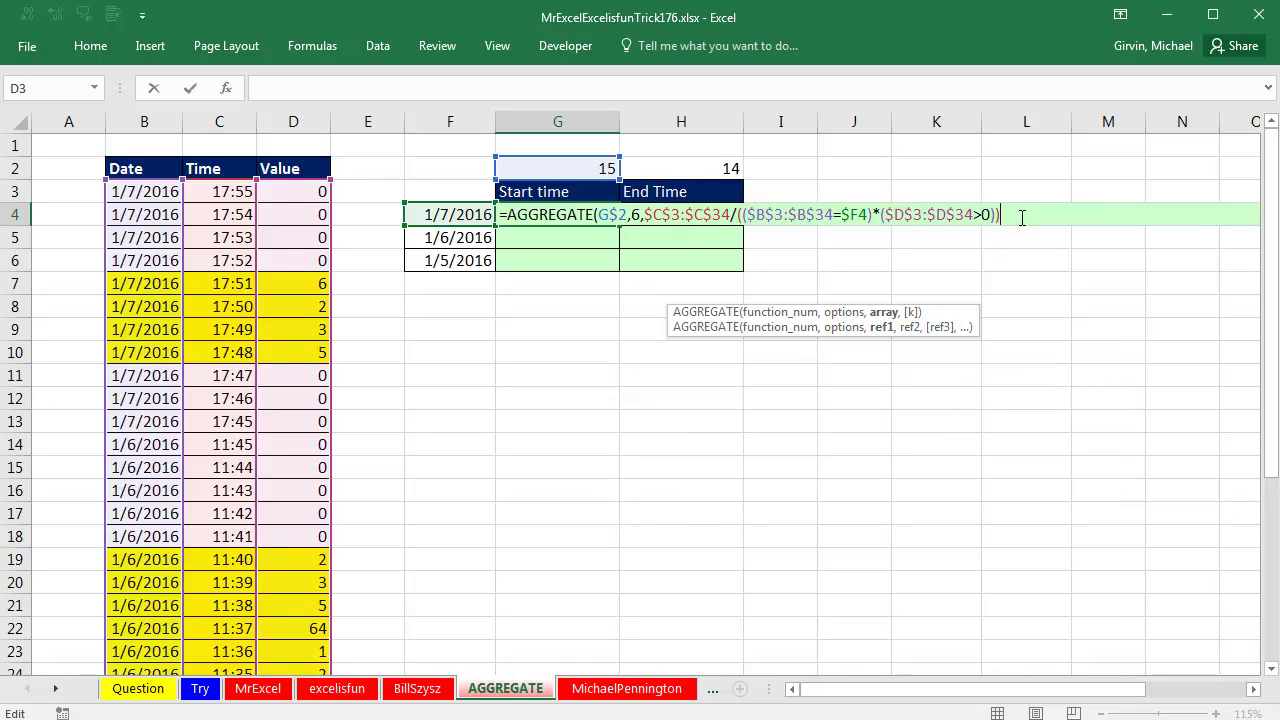
text(,1)
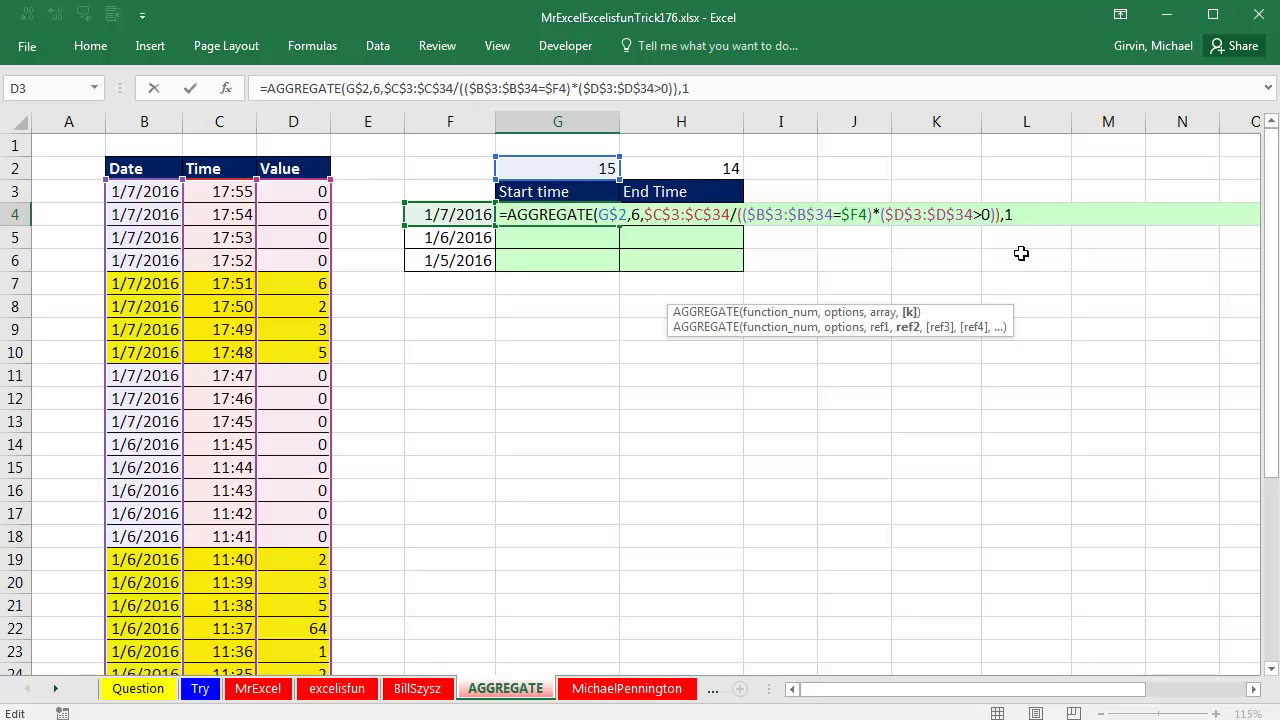
key(ctrl+Return)
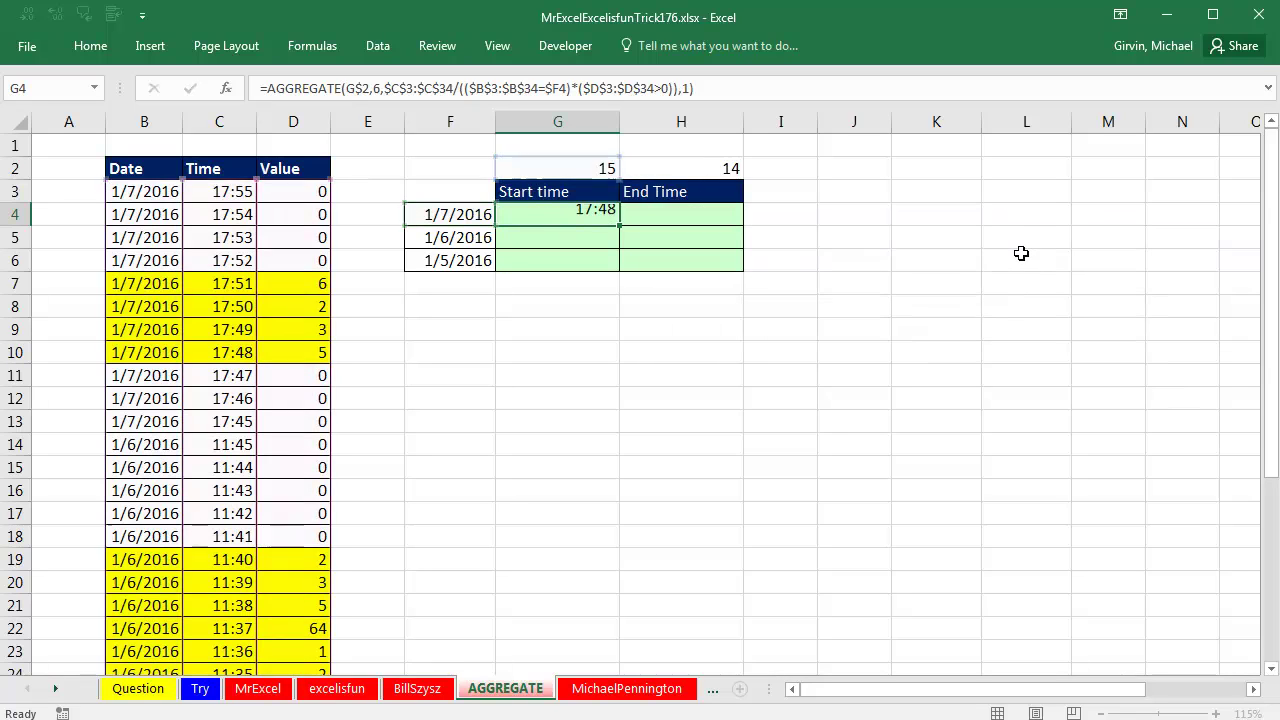
drag(620, 228, 740, 261)
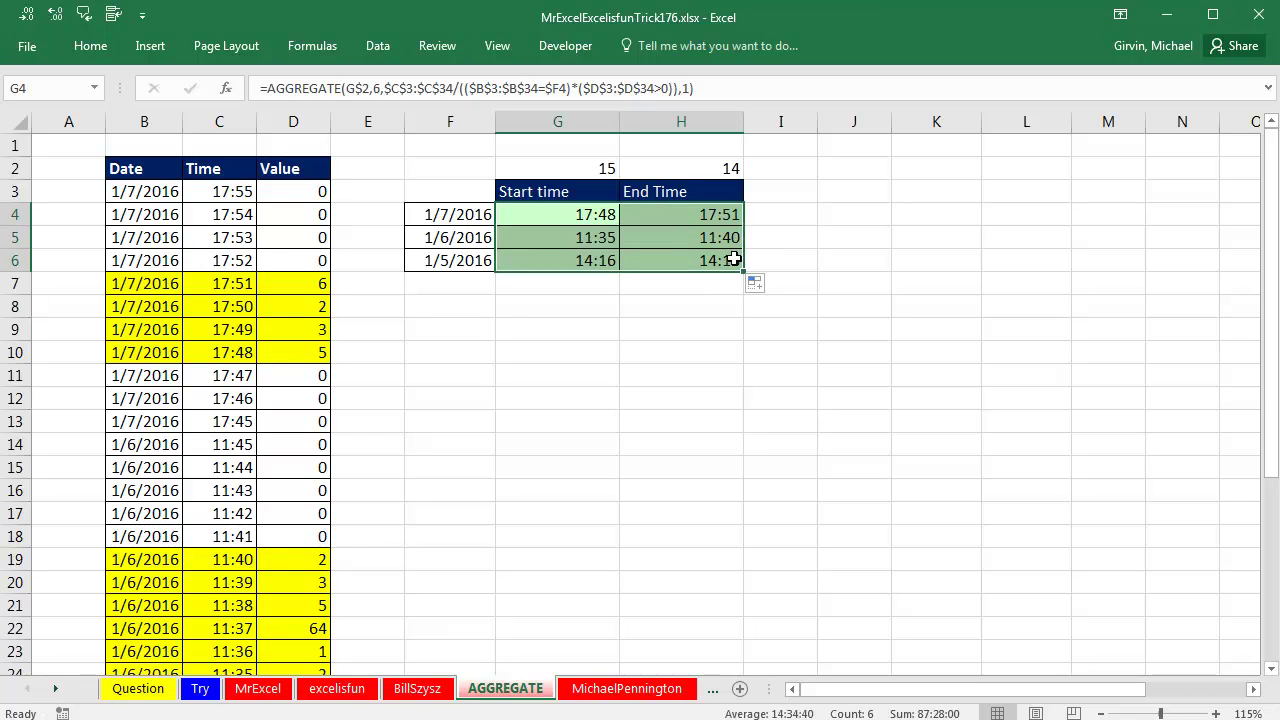
click(728, 260)
key(F2)
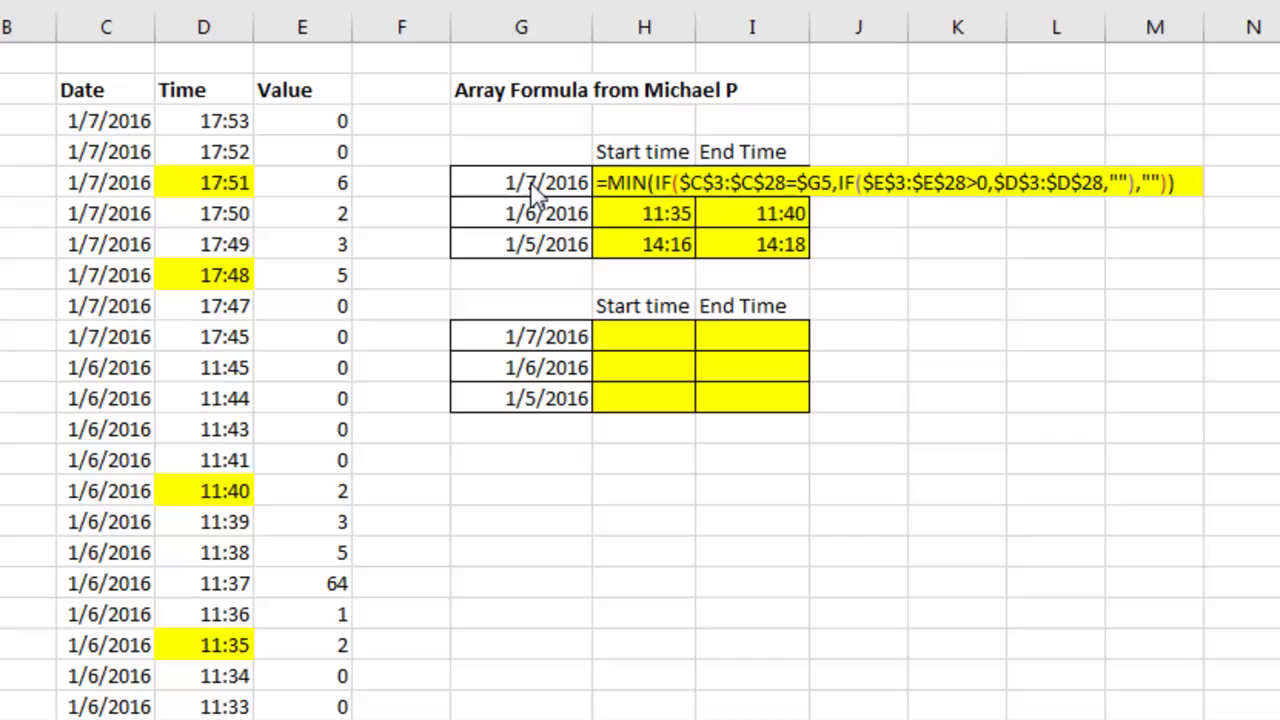
Re-enter the 1/7/2016 MIN(IF) and MAX(IF) formulas as array formulas, giving 17:48 and 17:51
click(734, 186)
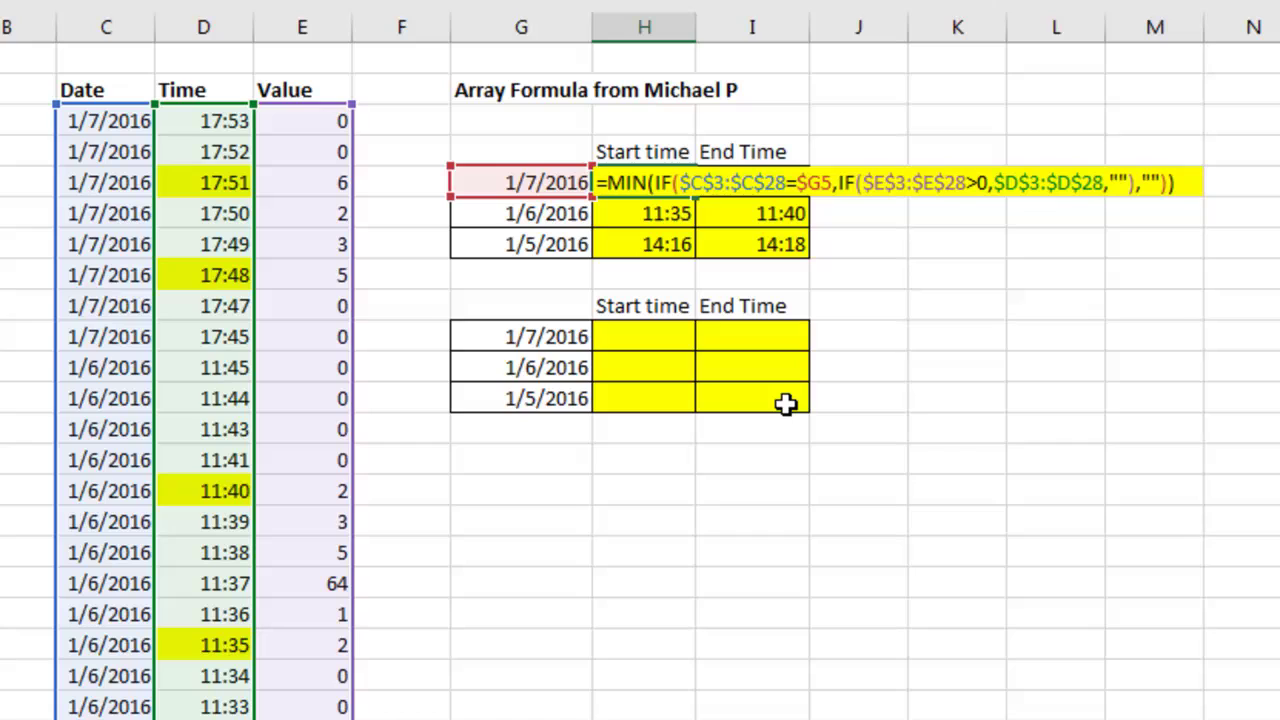
key(ctrl+shift+Return)
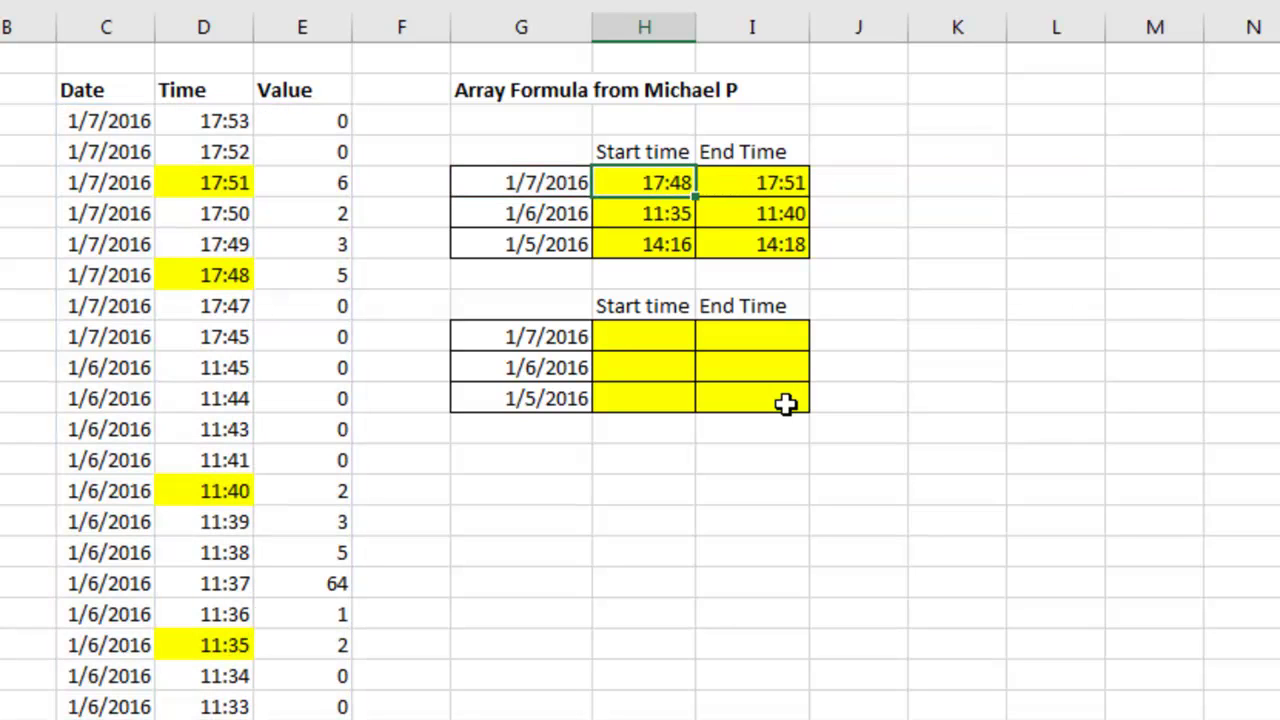
click(755, 183)
key(F2)
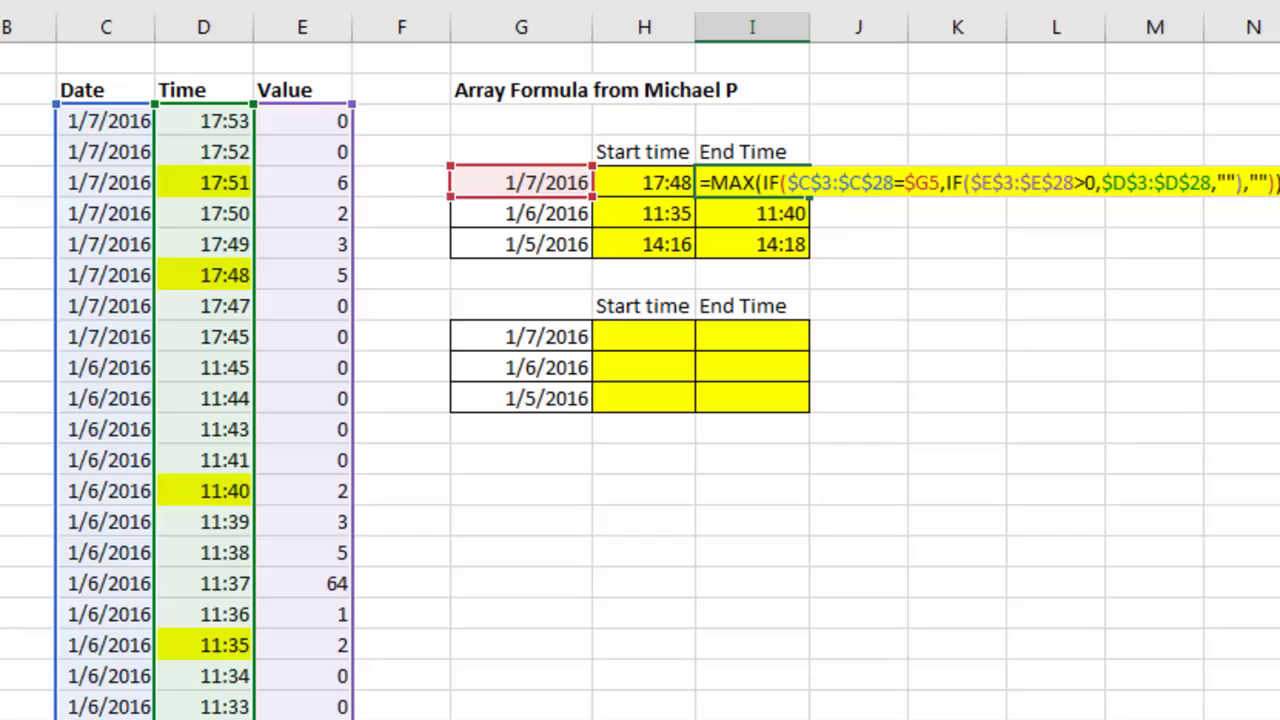
key(ctrl+shift+Return)
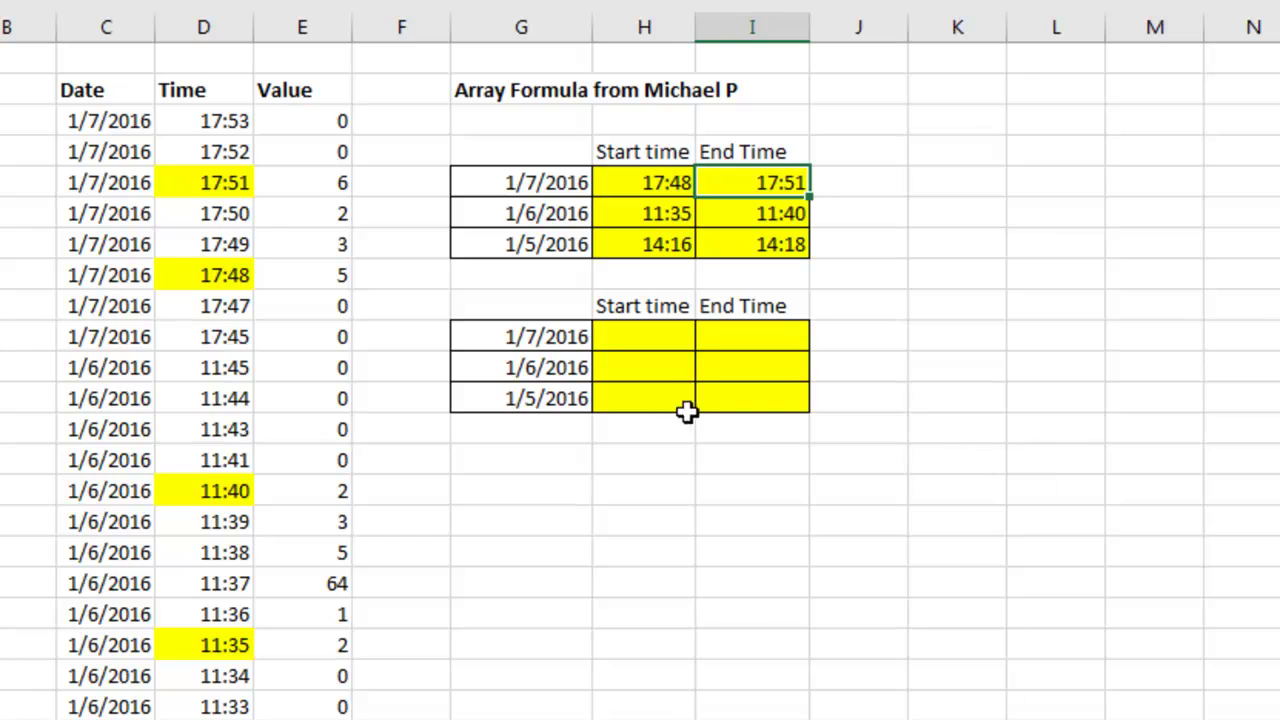
Start =MINIFS in the lower 1/7/2016 Start cell with min range $D$3:$D$28
click(645, 337)
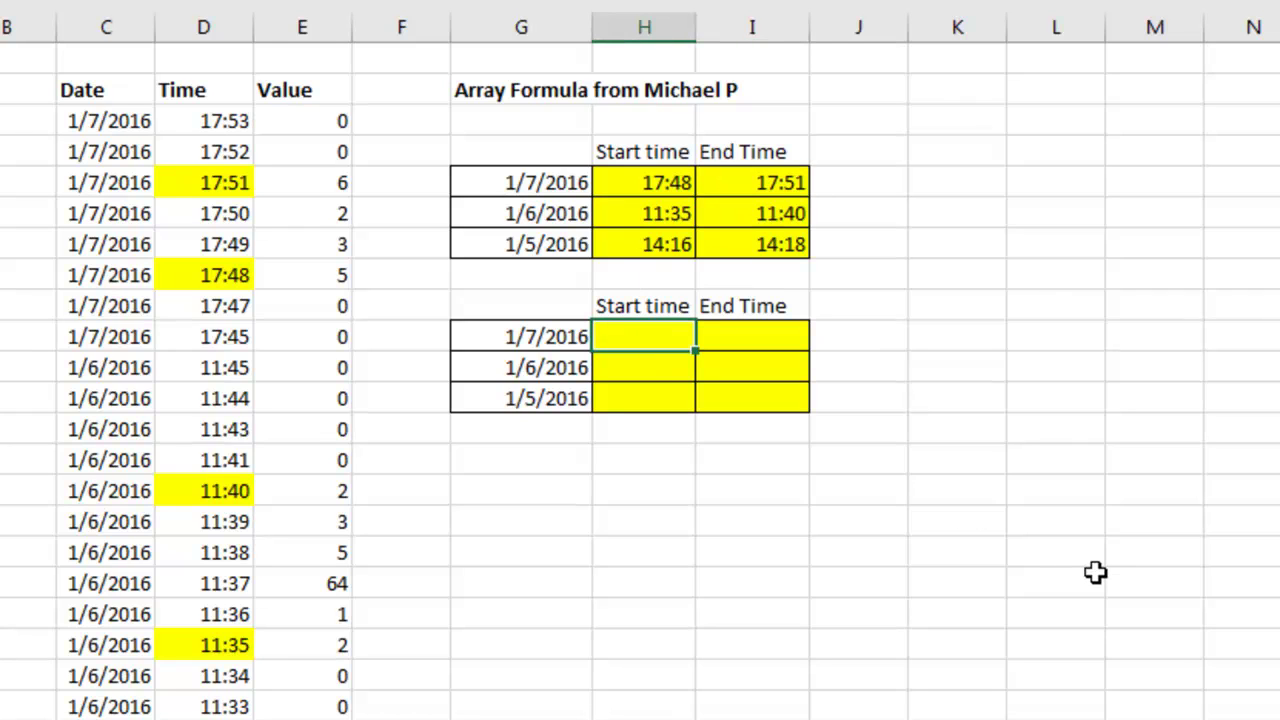
text(=MIN)
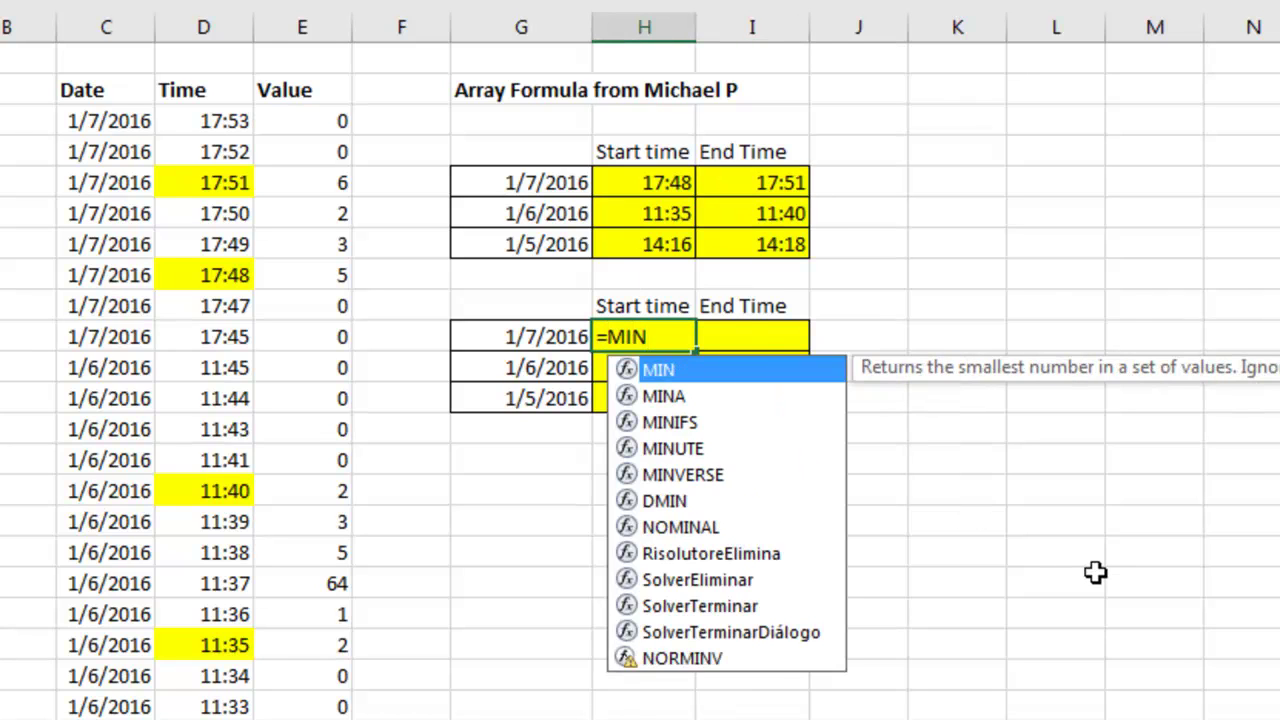
text(IFS()
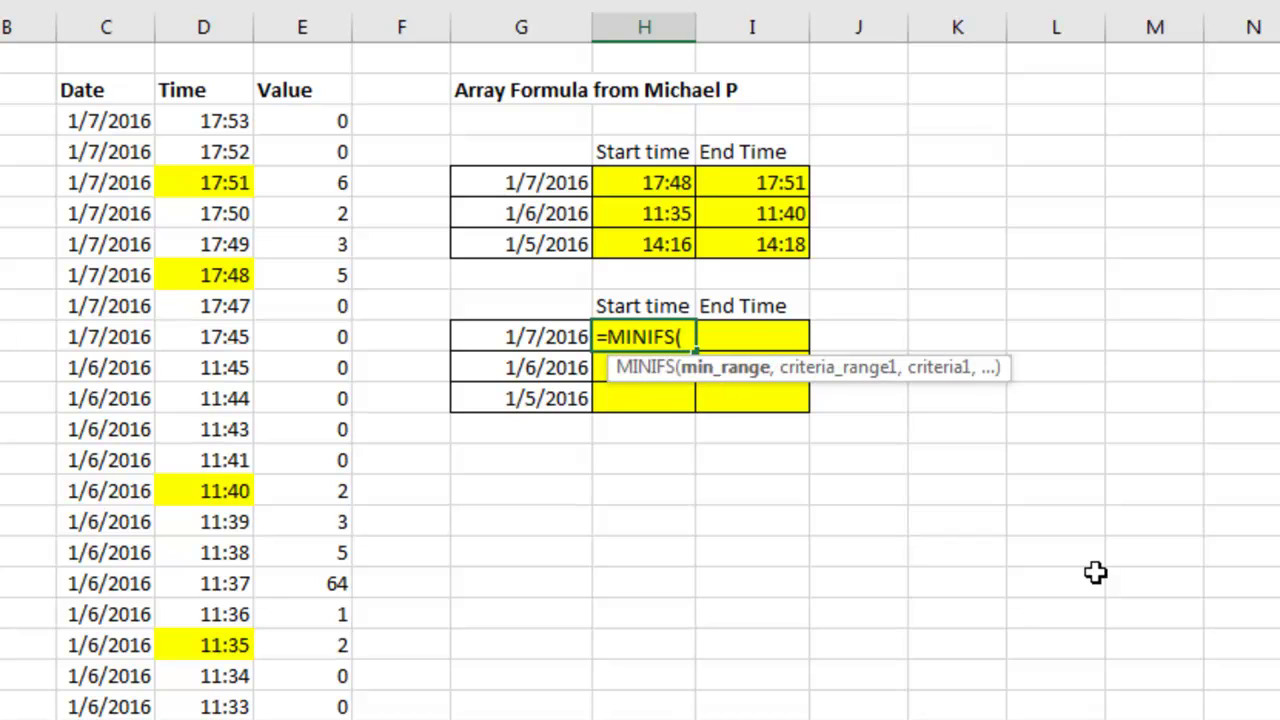
click(222, 121)
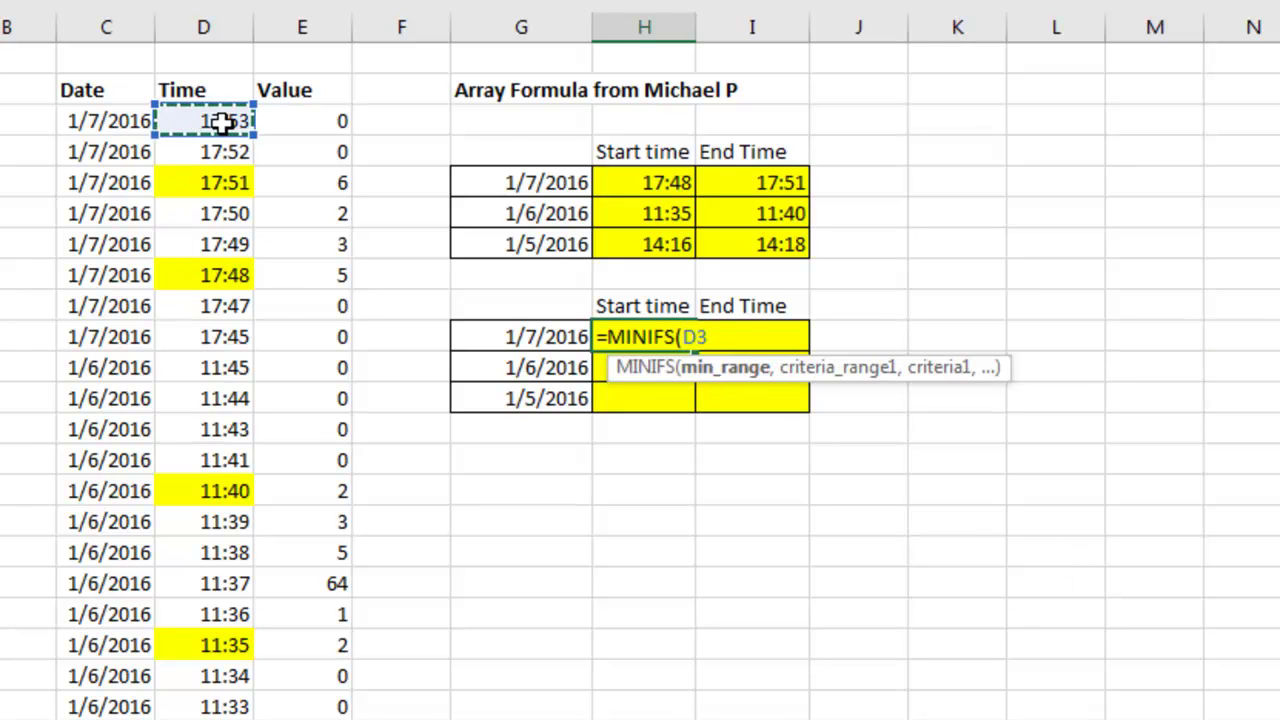
key(ctrl+shift+Down)
key(F4)
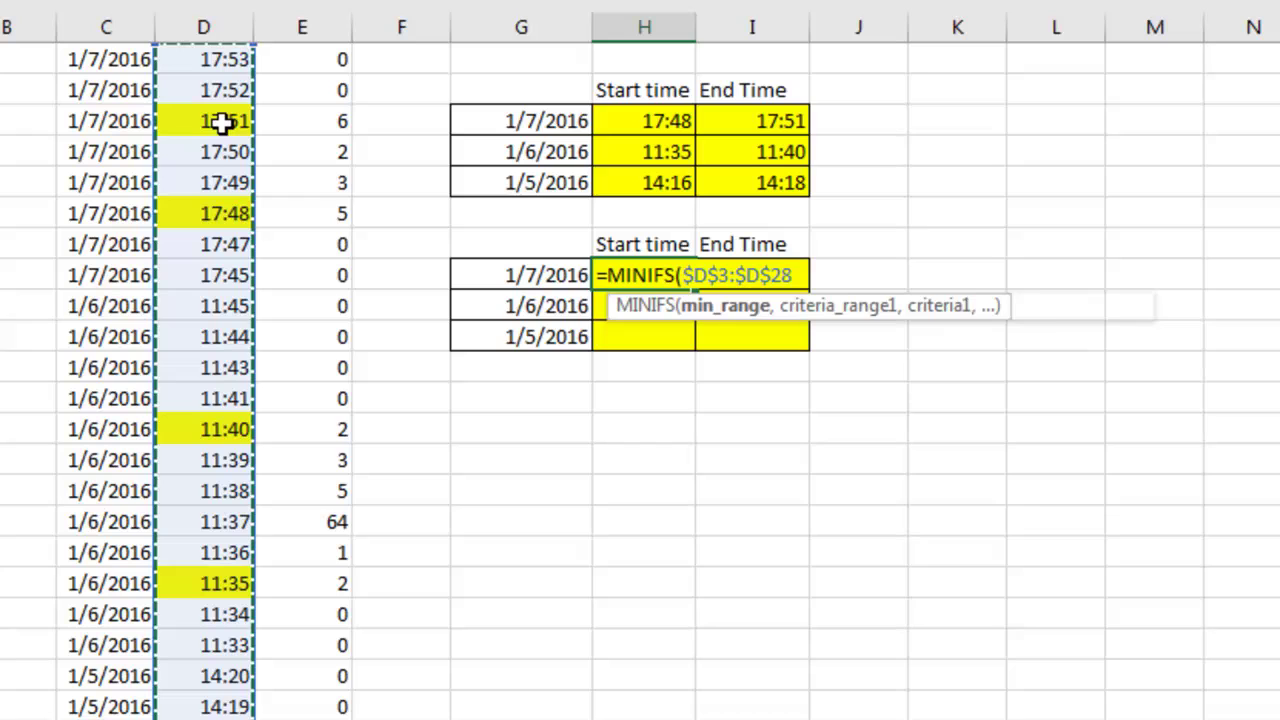
text(,)
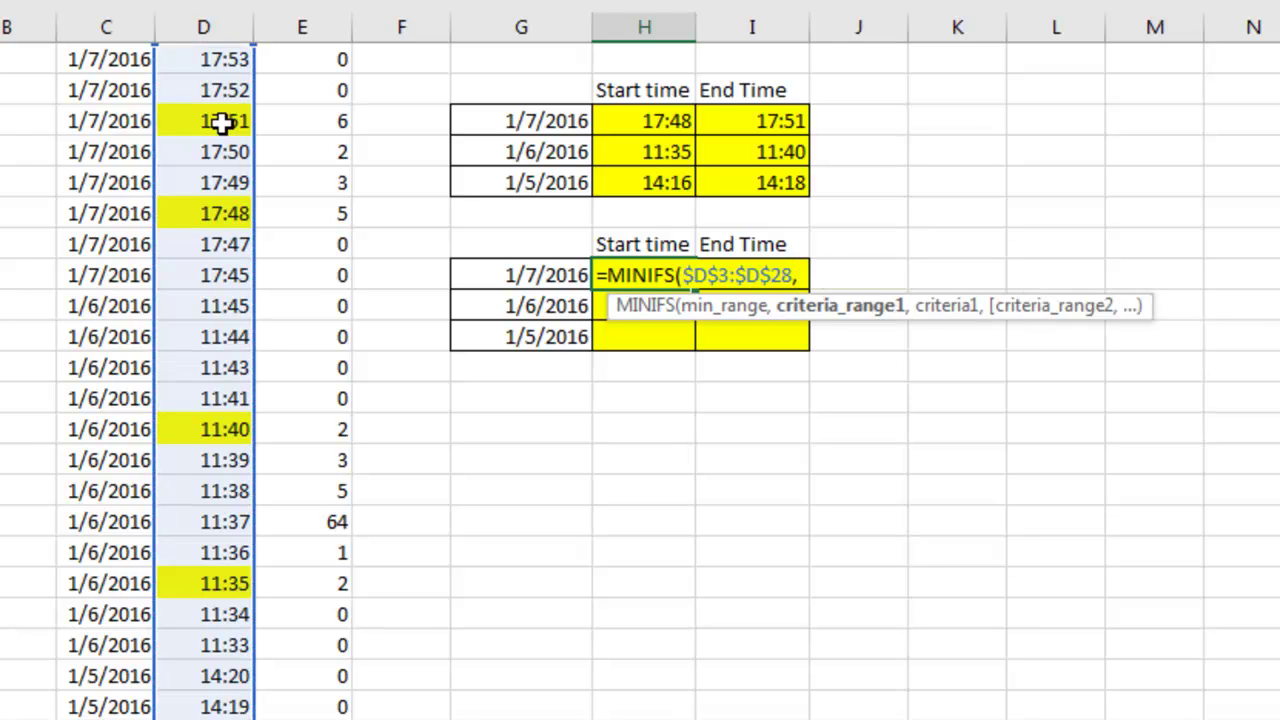
Add the date criterion $C$3:$C$28 matching $G10
key(Up)
key(Up)
key(Up)
key(Up)
key(Up)
key(Up)
key(Up)
key(Up)
key(Up)
key(Left)
key(Down)
key(Left)
key(Left)
key(Left)
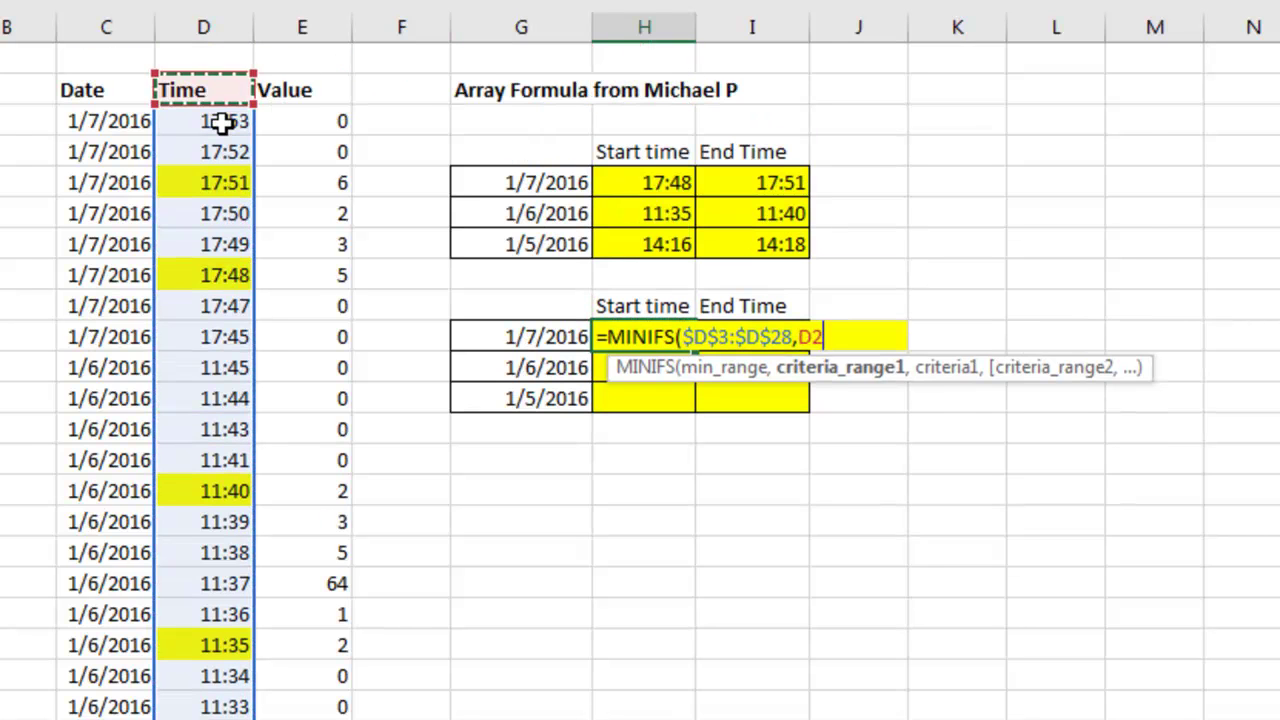
key(Left)
key(Down)
key(ctrl+shift+Down)
key(F4)
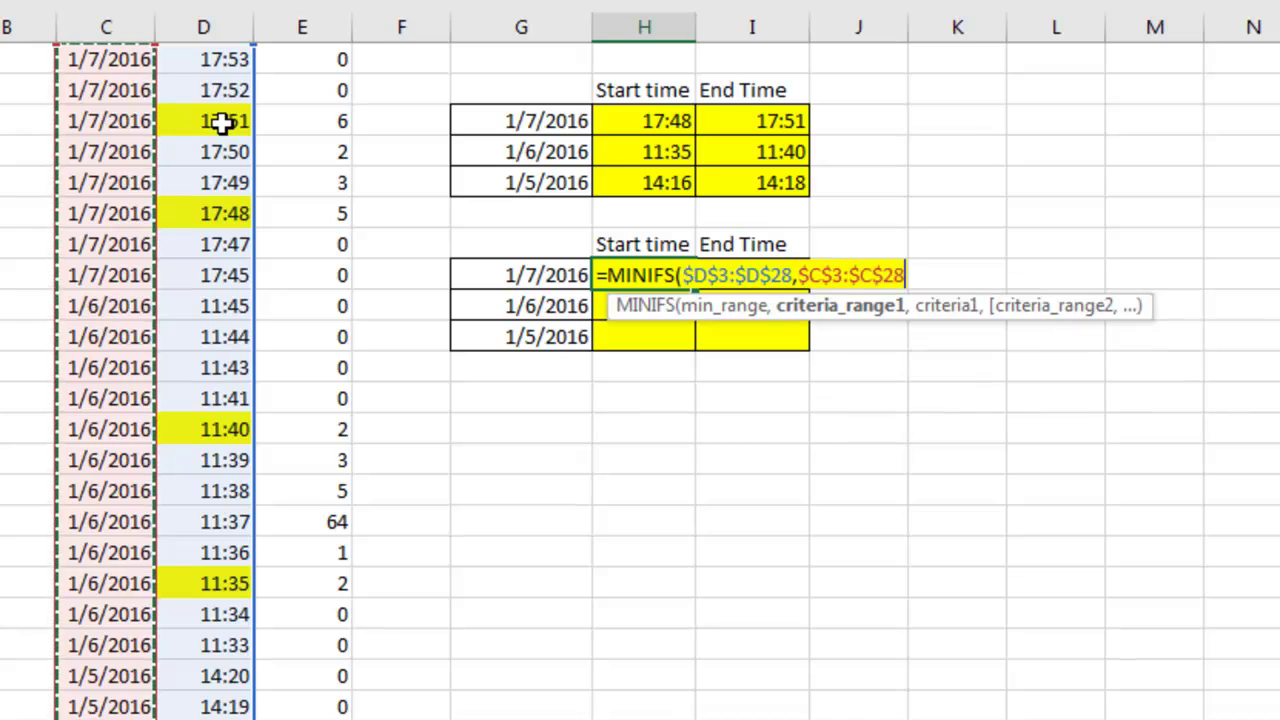
text(,)
key(Left)
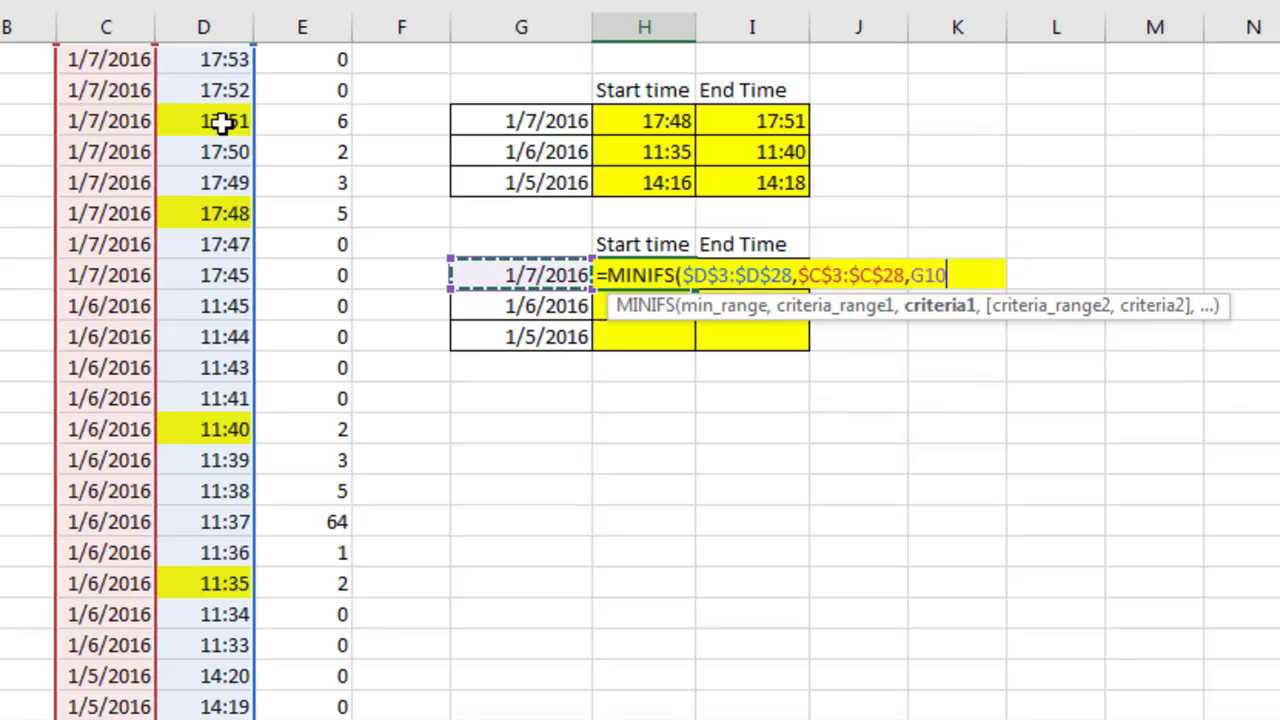
key(F4)
key(F4)
key(F4)
text(,)
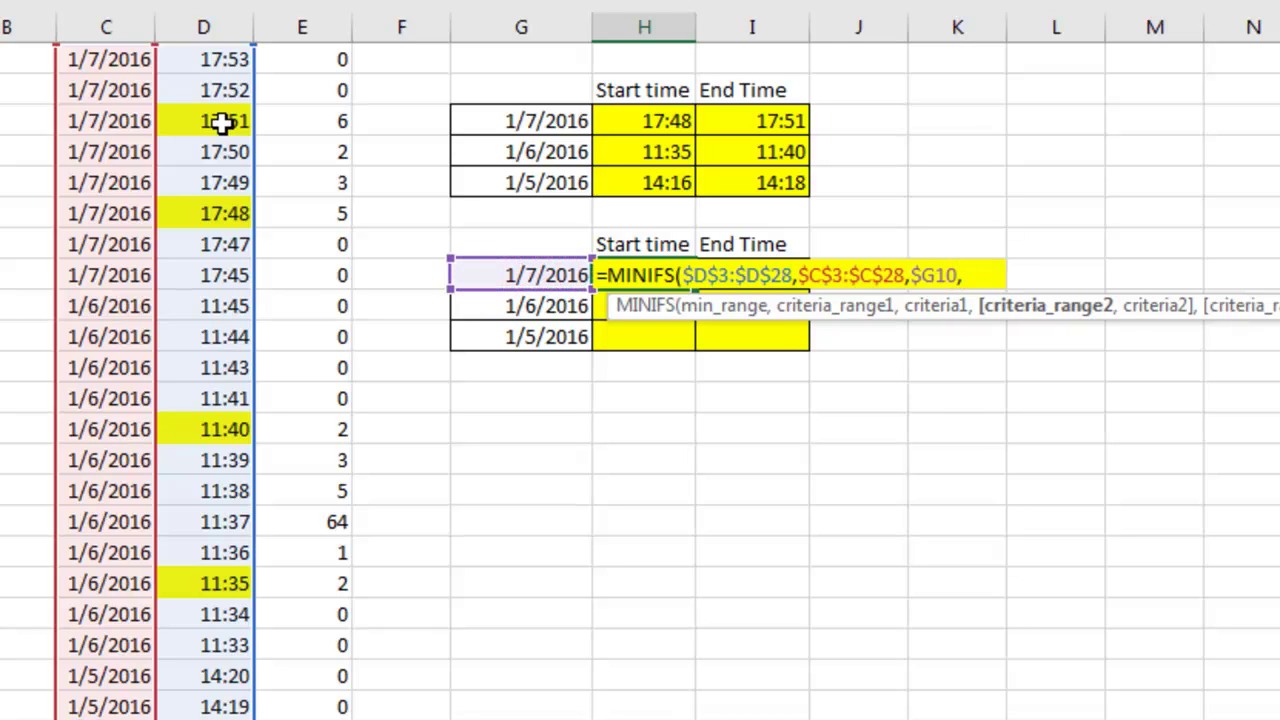
Add the criterion $E$3:$E$28 ">0" and enter the formula, returning 17:48
key(Left)
key(Up)
key(Up)
key(Up)
key(Up)
key(Up)
key(Up)
key(Up)
key(Up)
key(Left)
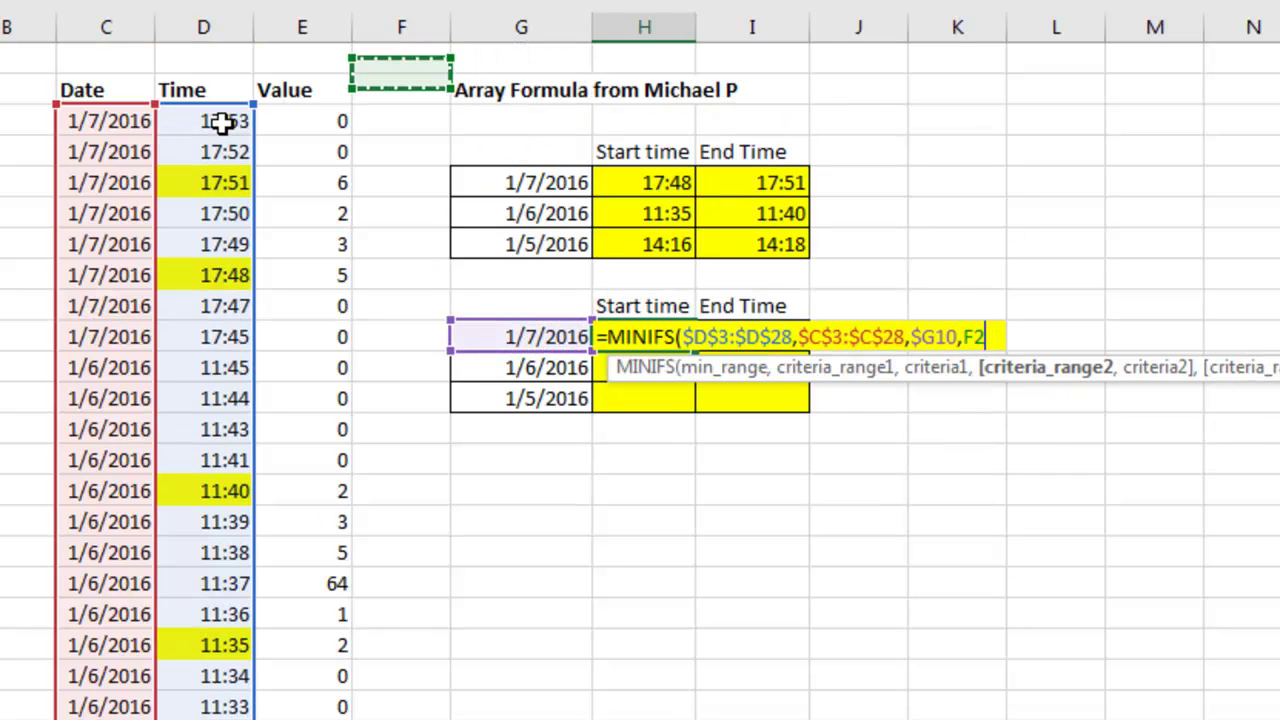
key(Down)
key(Left)
key(ctrl+shift+Down)
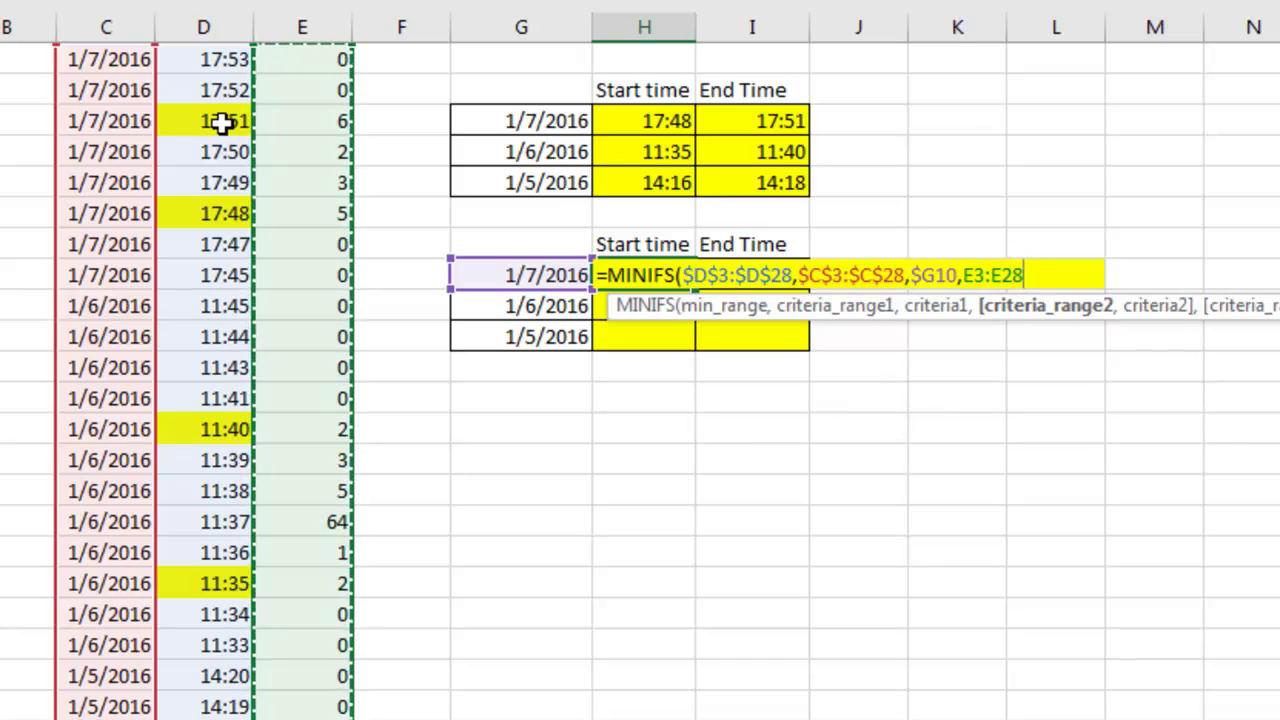
key(F4)
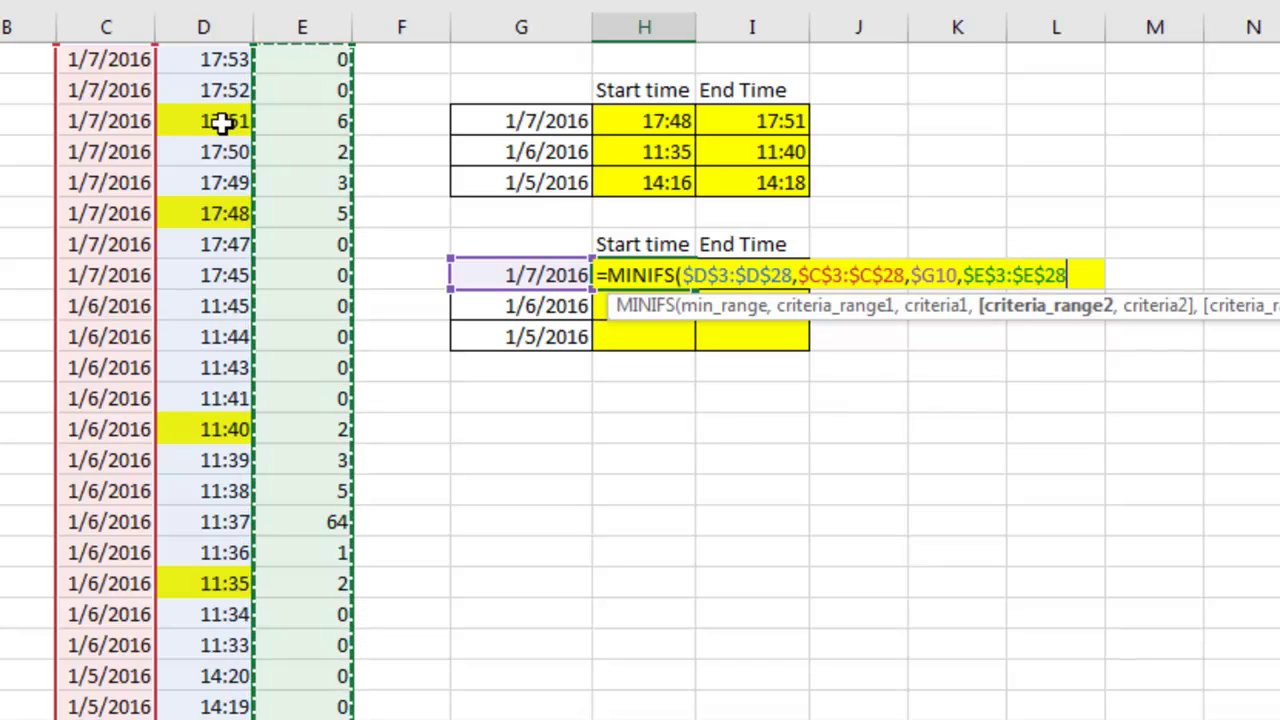
text(,)
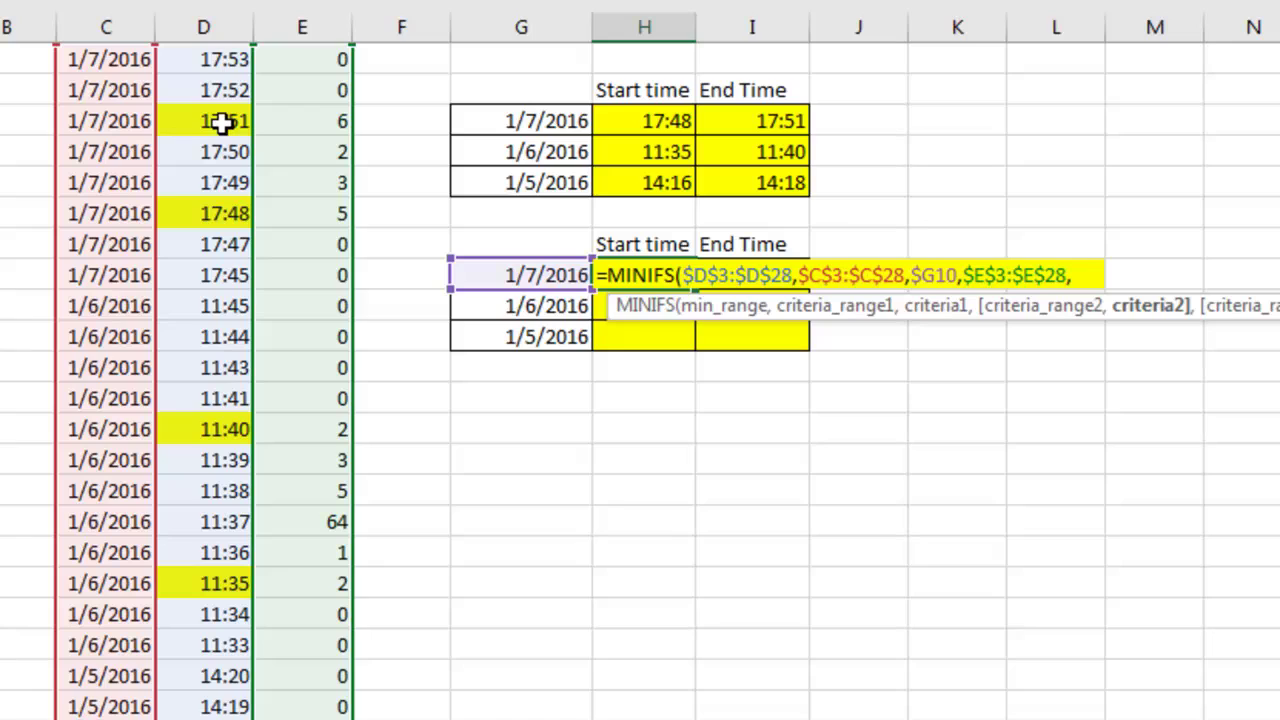
text(">0"))
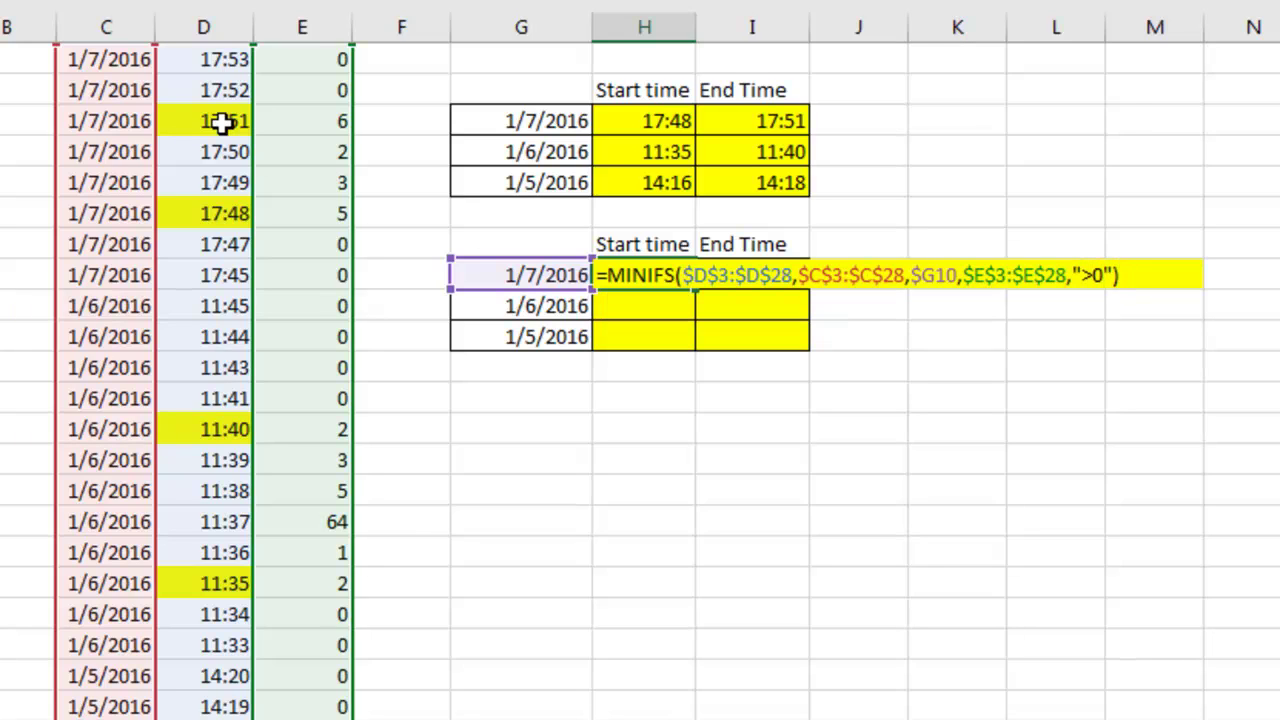
key(ctrl+Return)
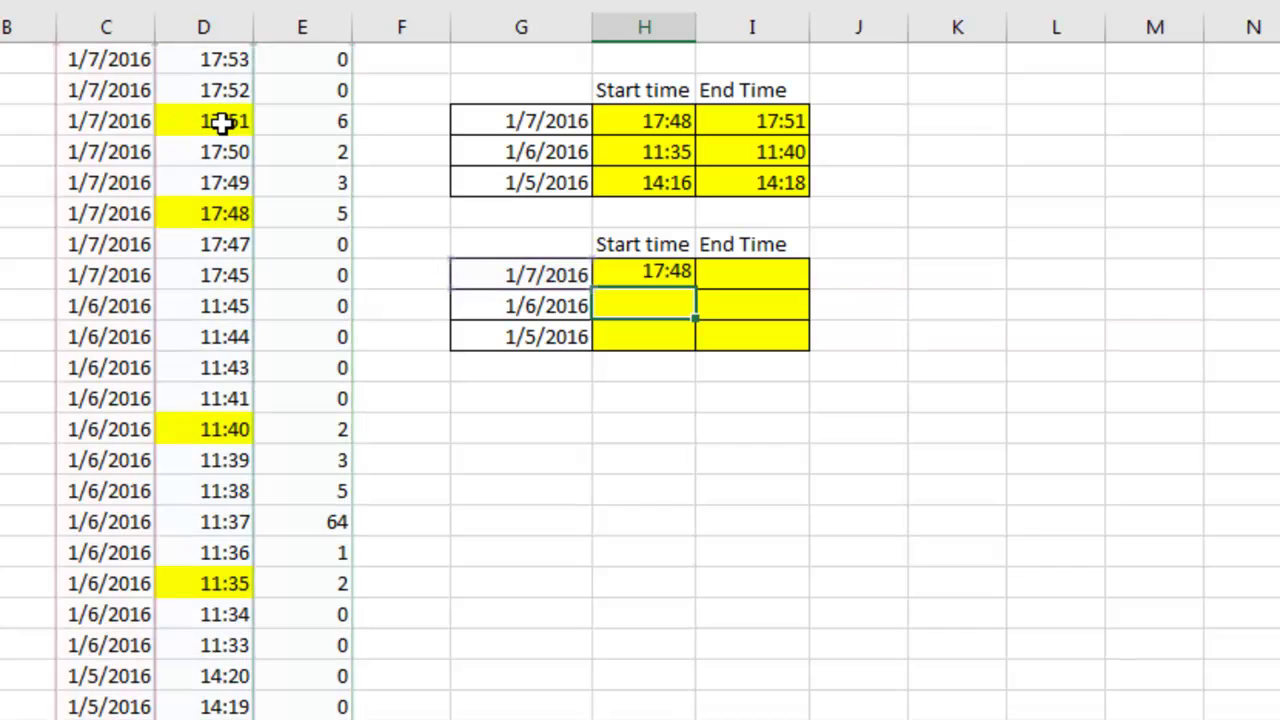
Copy the MINIFS start-time formula down to 1/6/2016 and 1/5/2016, giving 11:35 and 14:16
key(ctrl+c)
key(Down)
key(ctrl+v)
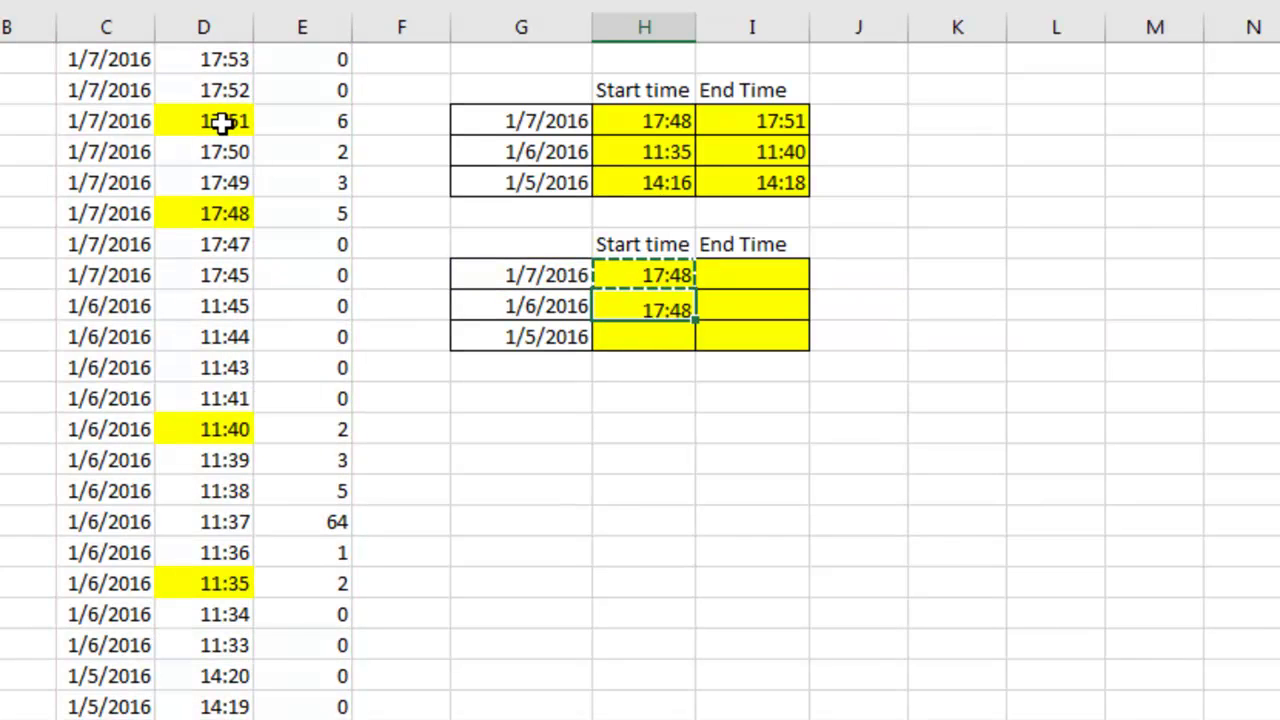
key(Down)
key(ctrl+v)
key(Up)
Turn the End Time copy into a MAXIFS formula and fill it down for end times 17:51, 11:40, 14:18
key(Right)
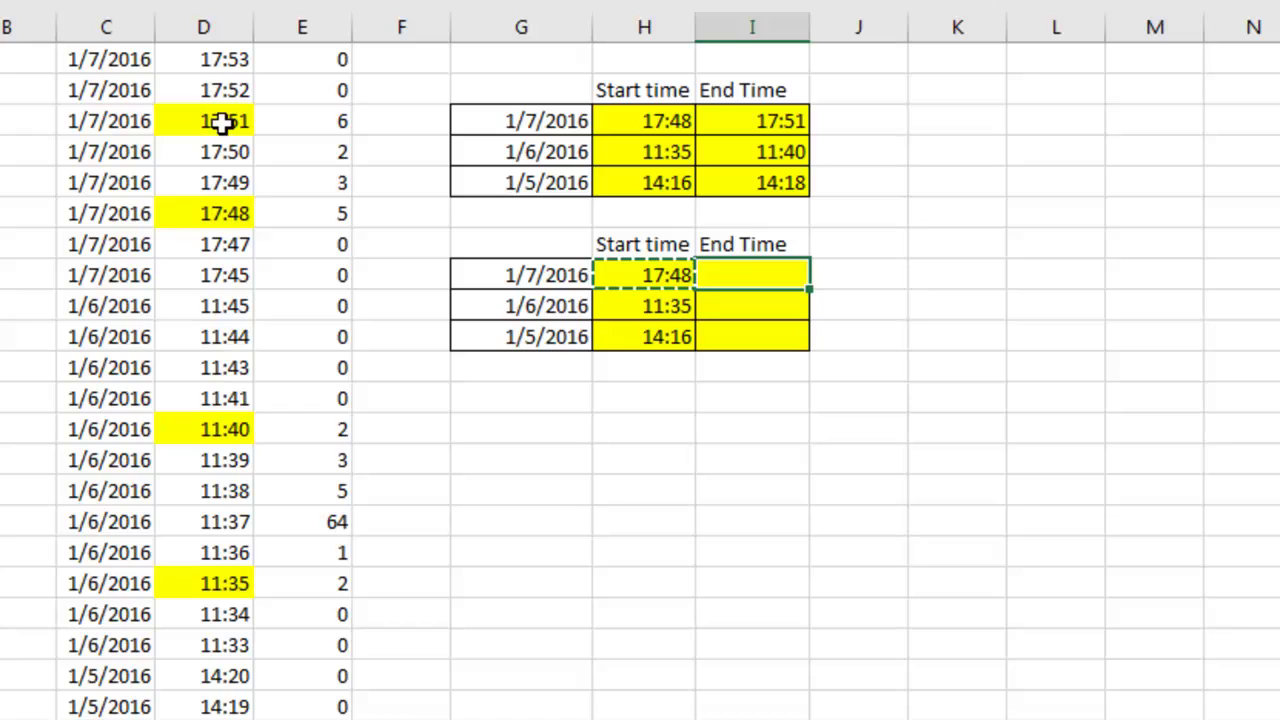
key(ctrl+v)
key(F2)
key(Home)
key(Right)
key(Right)
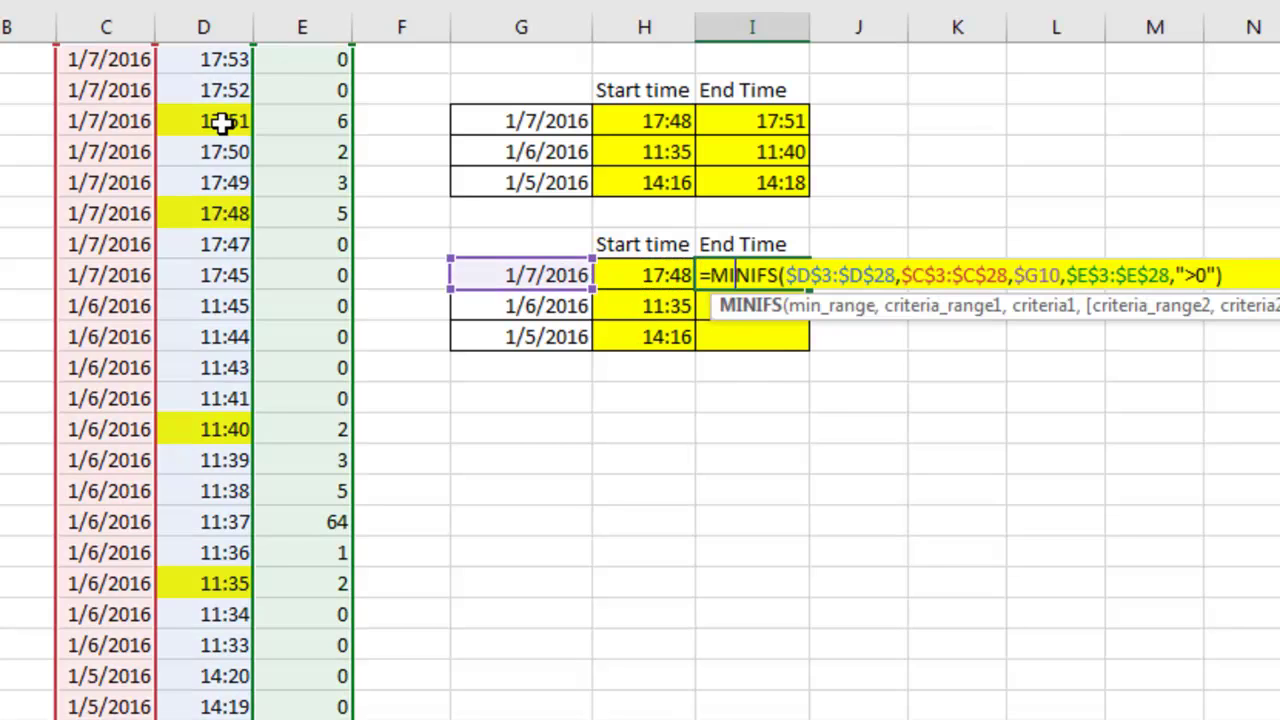
text(AX)
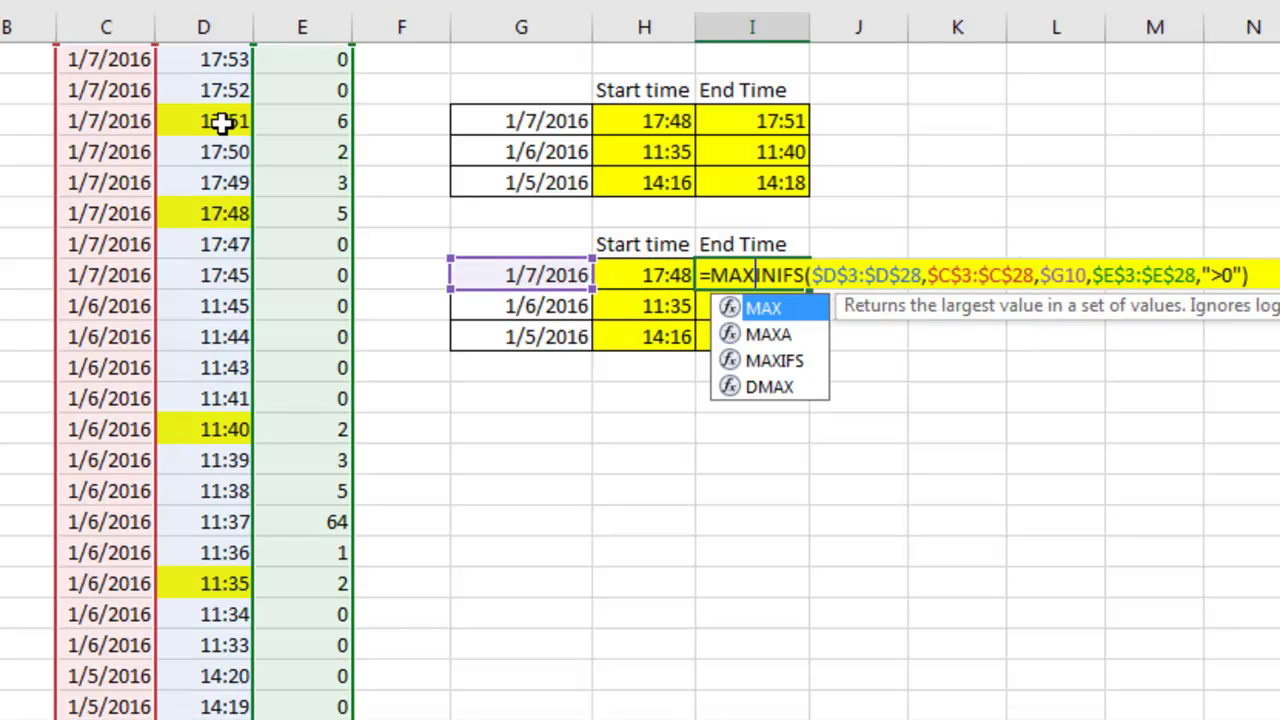
key(Delete)
key(Delete)
key(ctrl+Return)
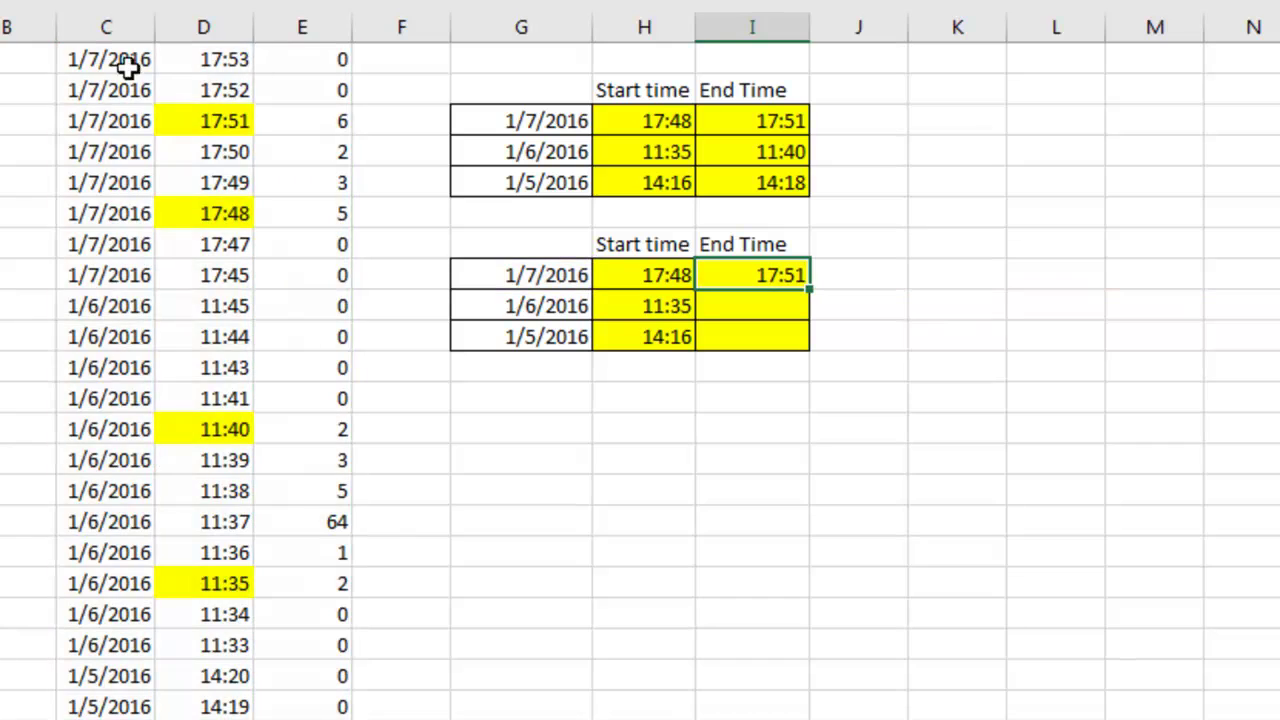
double_click(810, 289)
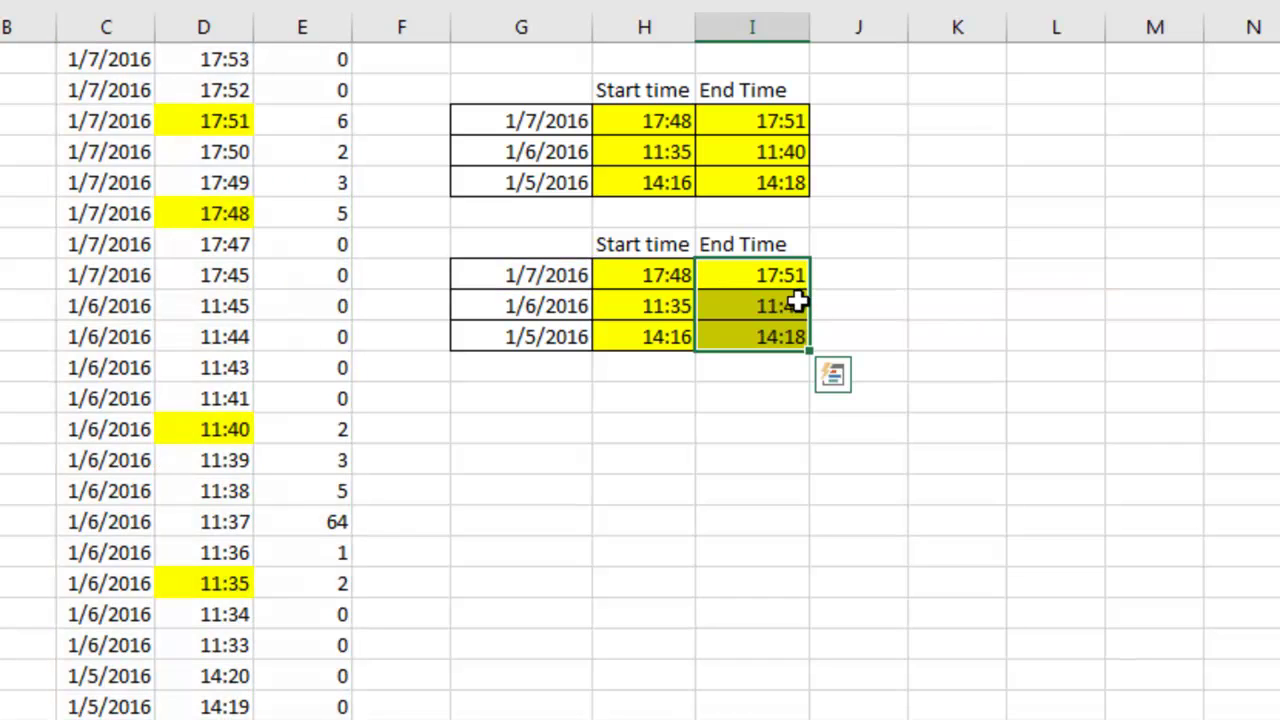